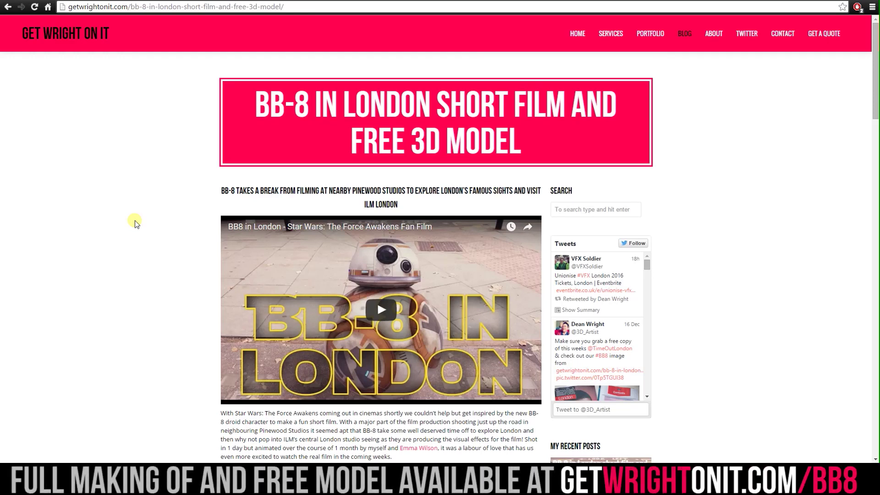
Skim the BB-8 in London blog post and bring the 'shots' folder of exported clips forward.
{"action": "scroll", "coordinate": [161, 216], "scroll_direction": "down", "scroll_amount": 5}
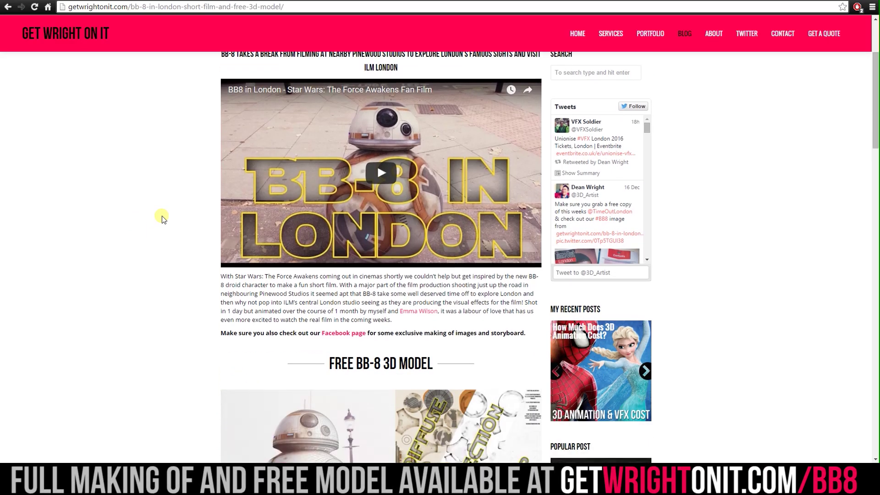
{"action": "scroll", "coordinate": [161, 216], "scroll_direction": "down", "scroll_amount": 3}
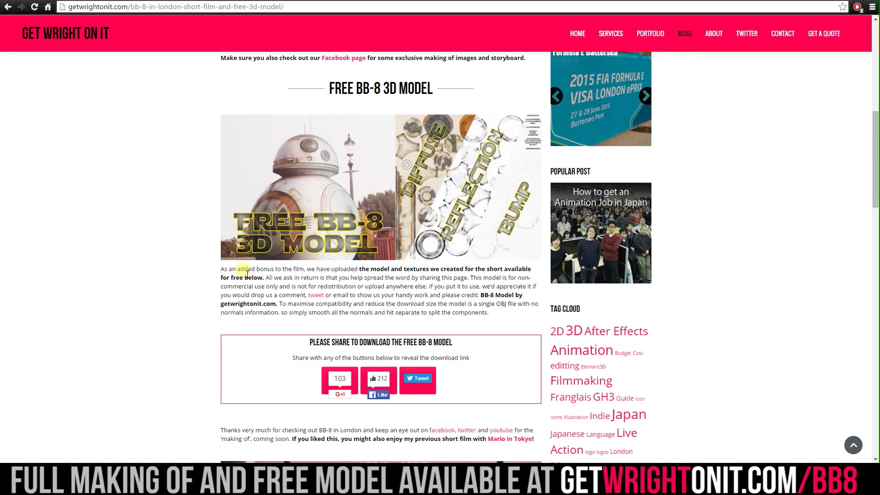
{"action": "scroll", "coordinate": [246, 272], "scroll_direction": "up", "scroll_amount": 6}
{"action": "key", "text": "alt+Tab"}
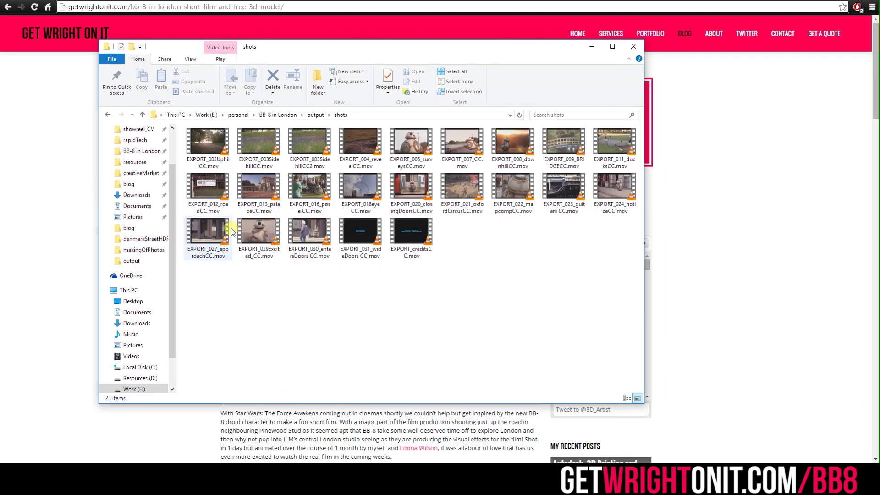
{"action": "key", "text": "alt+Tab"}
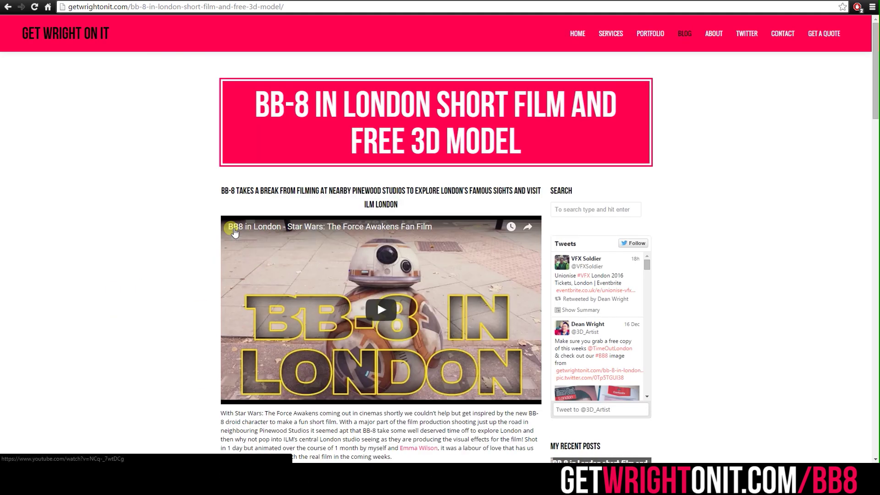
{"action": "scroll", "coordinate": [144, 248], "scroll_direction": "down", "scroll_amount": 8}
{"action": "scroll", "coordinate": [145, 247], "scroll_direction": "up", "scroll_amount": 8}
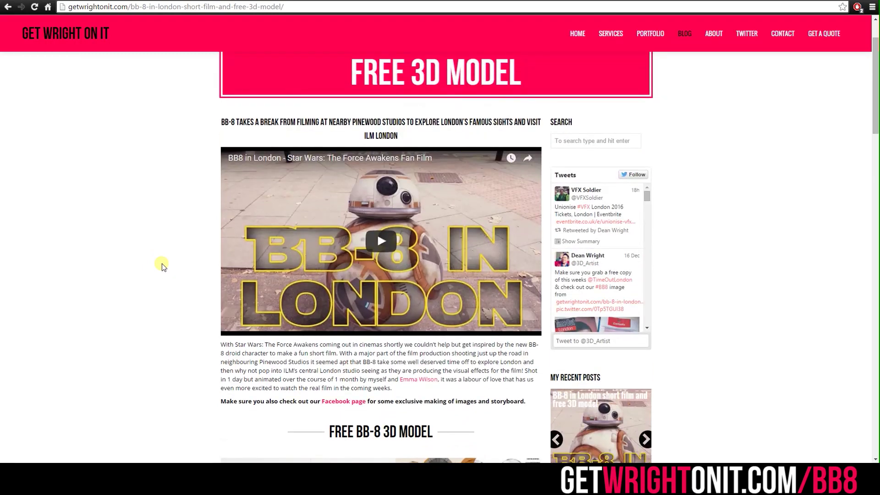
{"action": "key", "text": "alt+Tab"}
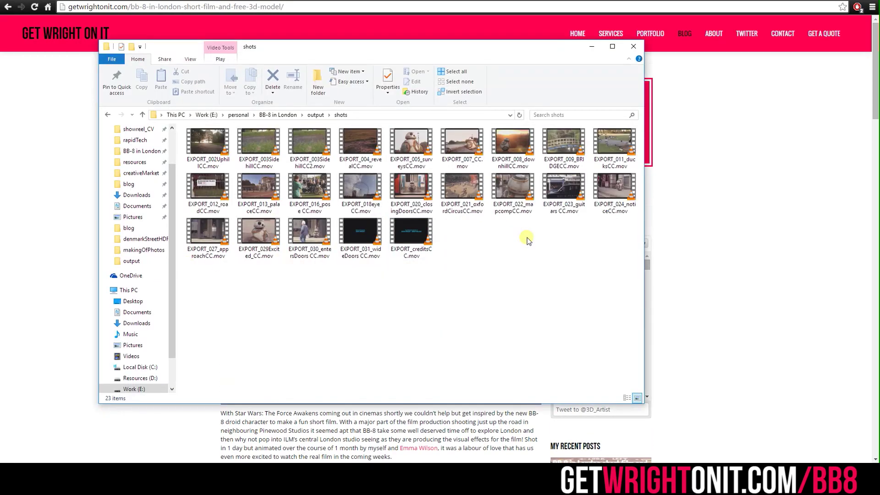
Play the EXPORT_022_mapcompCC.mov shot in VLC.
{"action": "left_click", "coordinate": [519, 189]}
{"action": "double_click", "coordinate": [519, 190]}
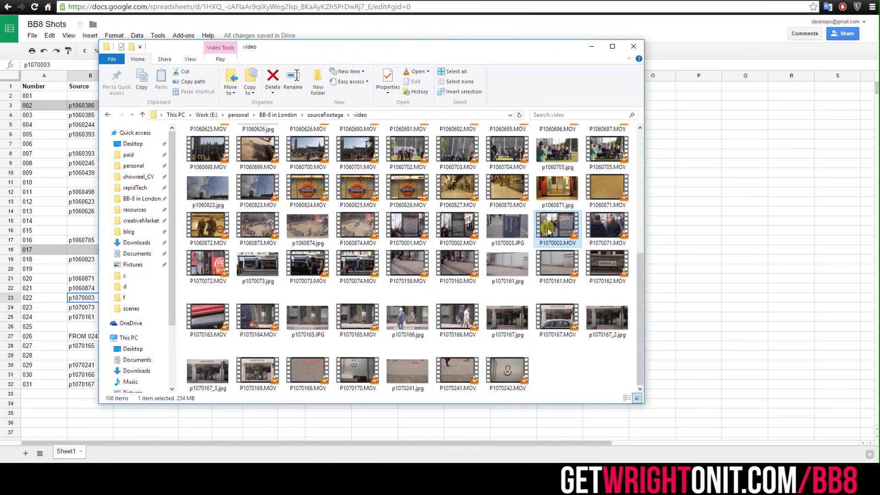
Play the raw P1070003.MOV street source clip in VLC.
{"action": "double_click", "coordinate": [552, 222]}
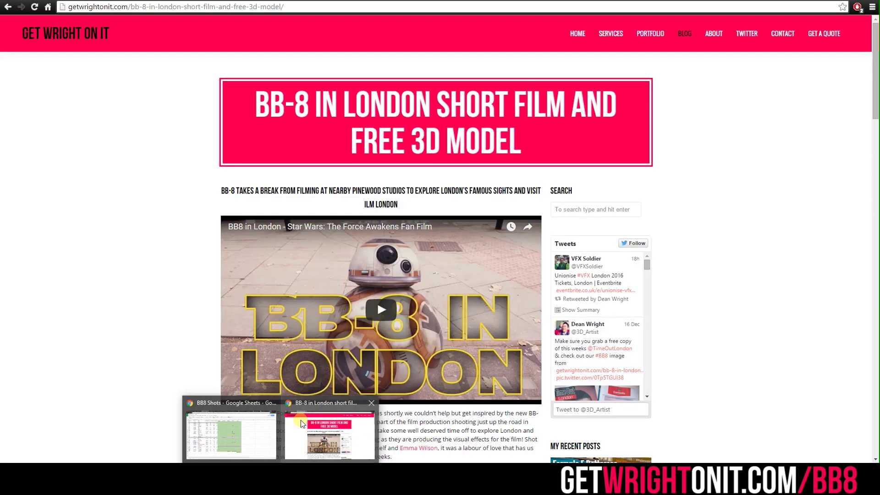
Return to the browser and scroll the tracking tools article down to the After Effects section.
{"action": "left_click", "coordinate": [301, 424]}
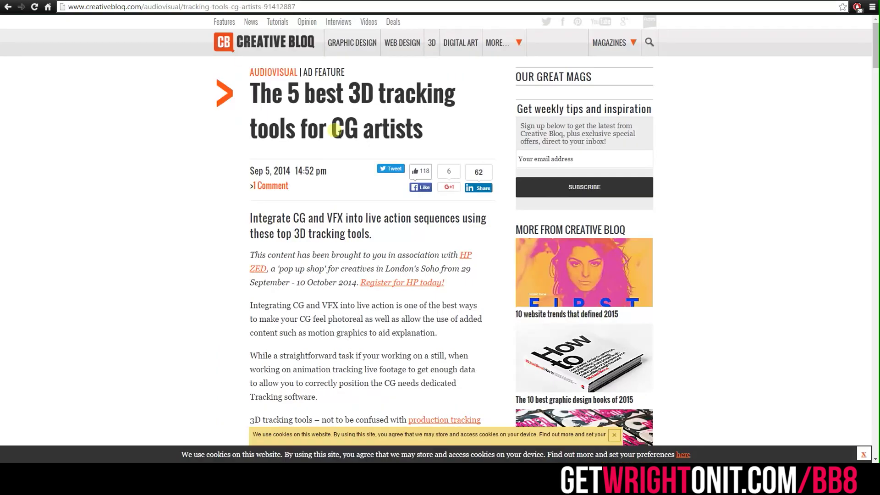
{"action": "scroll", "coordinate": [213, 245], "scroll_direction": "down", "scroll_amount": 2}
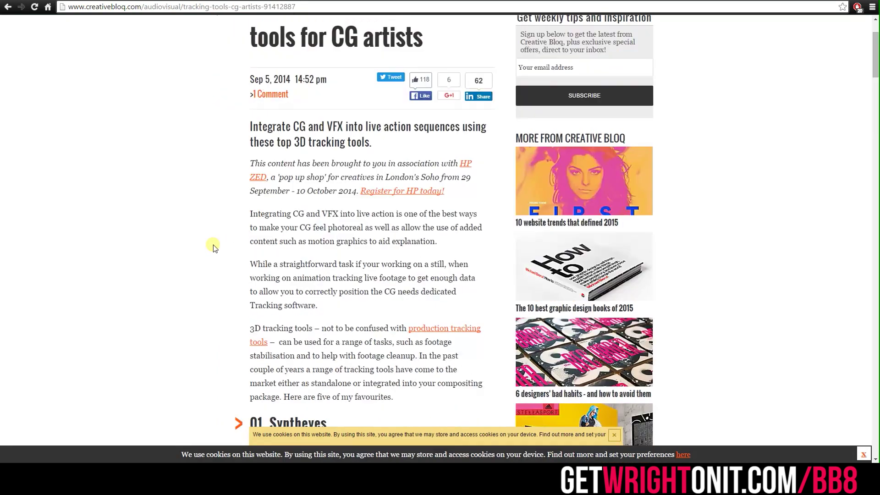
{"action": "scroll", "coordinate": [218, 238], "scroll_direction": "up", "scroll_amount": 3}
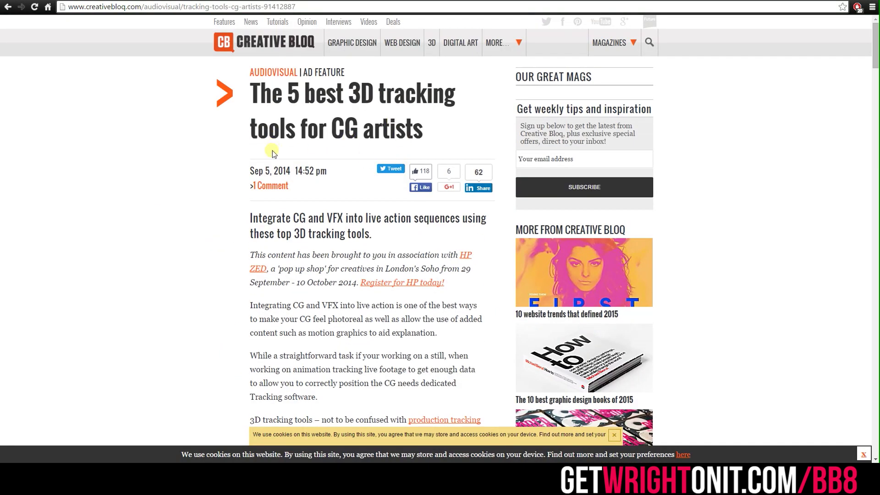
{"action": "scroll", "coordinate": [222, 246], "scroll_direction": "down", "scroll_amount": 10}
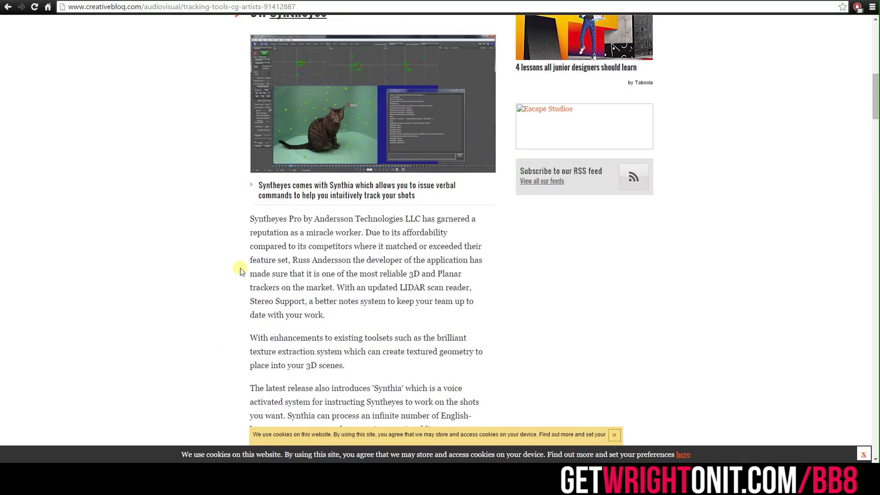
{"action": "scroll", "coordinate": [240, 271], "scroll_direction": "down", "scroll_amount": 18}
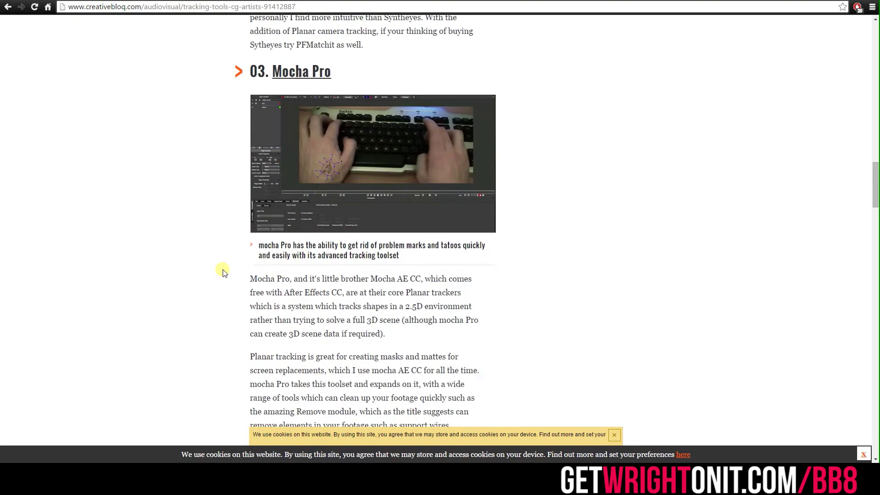
{"action": "scroll", "coordinate": [223, 270], "scroll_direction": "down", "scroll_amount": 16}
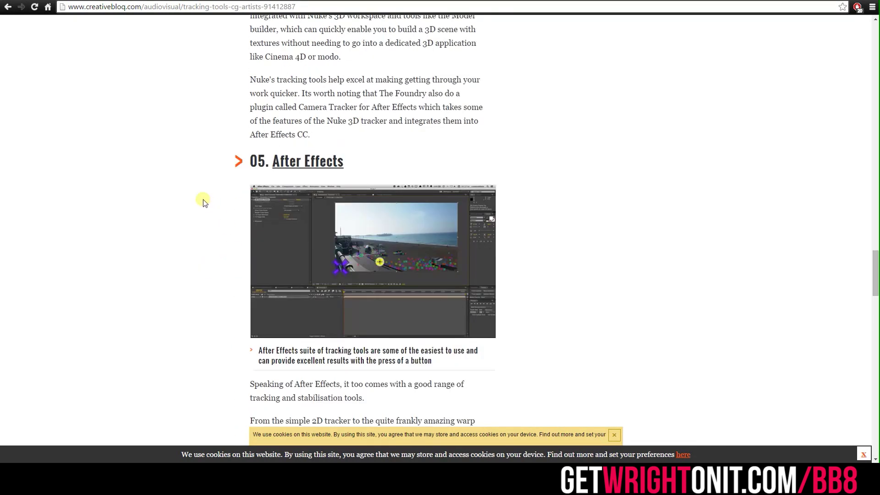
{"action": "scroll", "coordinate": [375, 389], "scroll_direction": "down", "scroll_amount": 1}
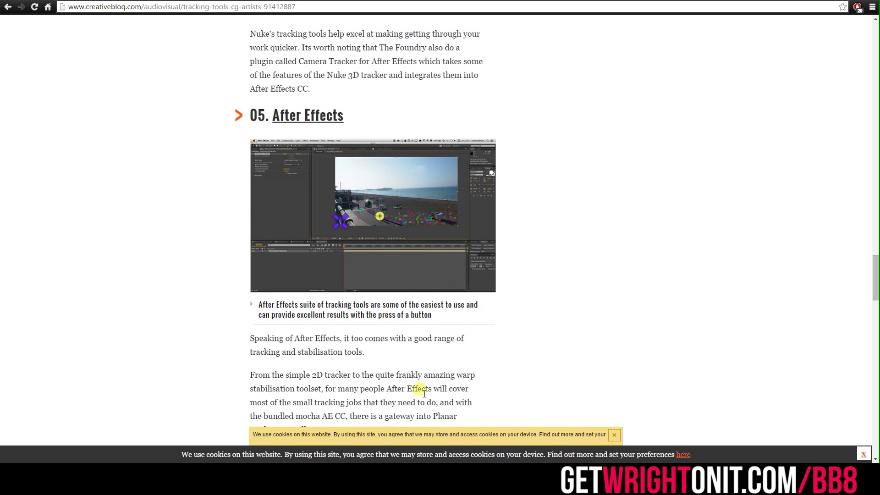
Select the After Effects section text, then clear the selection and review the surrounding article.
{"action": "left_click_drag", "start_coordinate": [384, 375], "coordinate": [215, 198]}
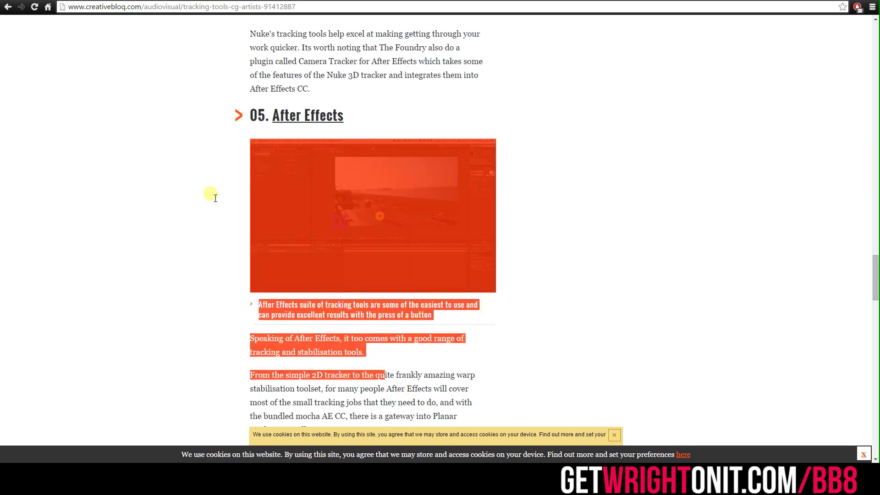
{"action": "left_click", "coordinate": [539, 81]}
{"action": "scroll", "coordinate": [549, 199], "scroll_direction": "down", "scroll_amount": 2}
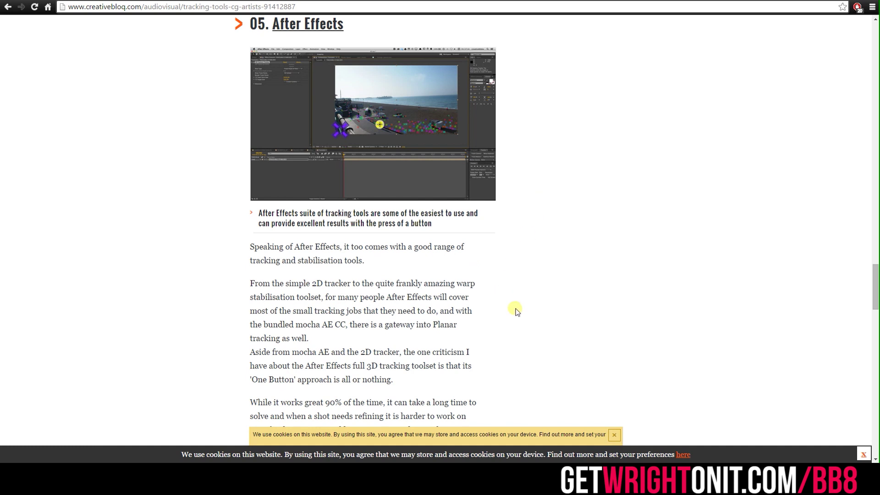
{"action": "scroll", "coordinate": [524, 316], "scroll_direction": "up", "scroll_amount": 3}
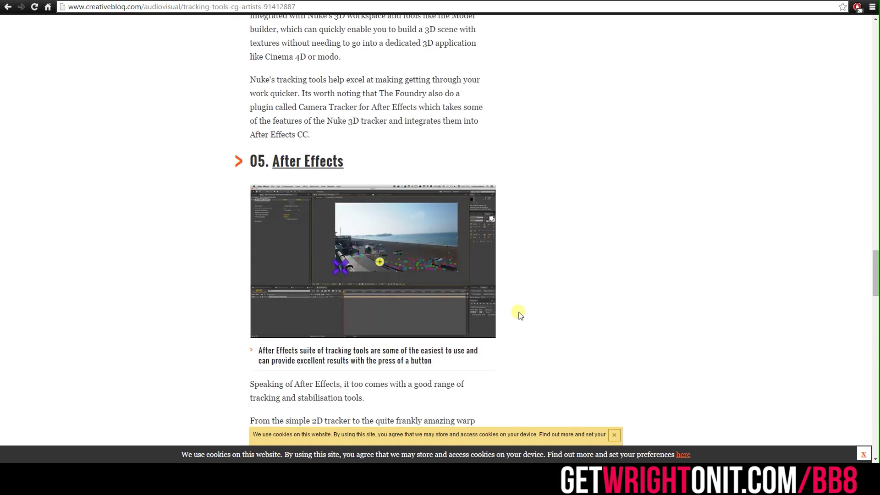
Frame _palace_002:Camera01, turn the street-plate image plane face-on, and scrub to frame 619.
{"action": "left_click", "coordinate": [436, 168]}
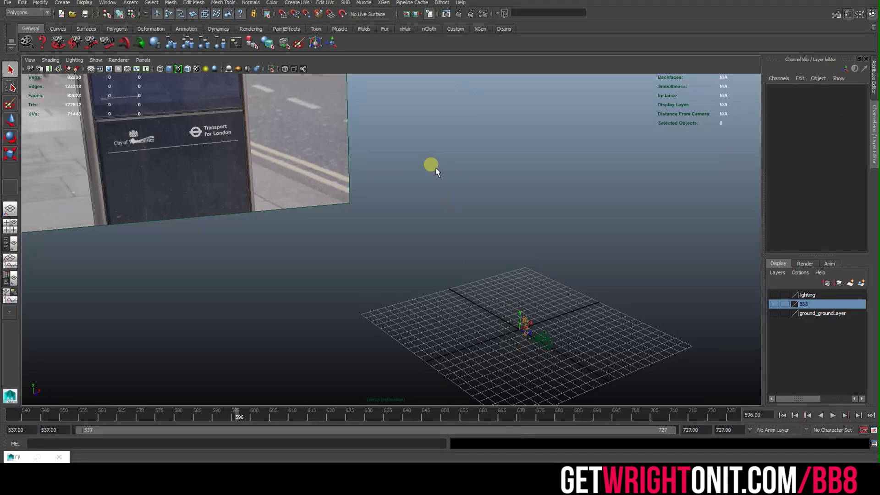
{"action": "left_click_drag", "start_coordinate": [397, 253], "coordinate": [494, 221], "text": "alt"}
{"action": "left_click", "coordinate": [472, 254]}
{"action": "key", "text": "f"}
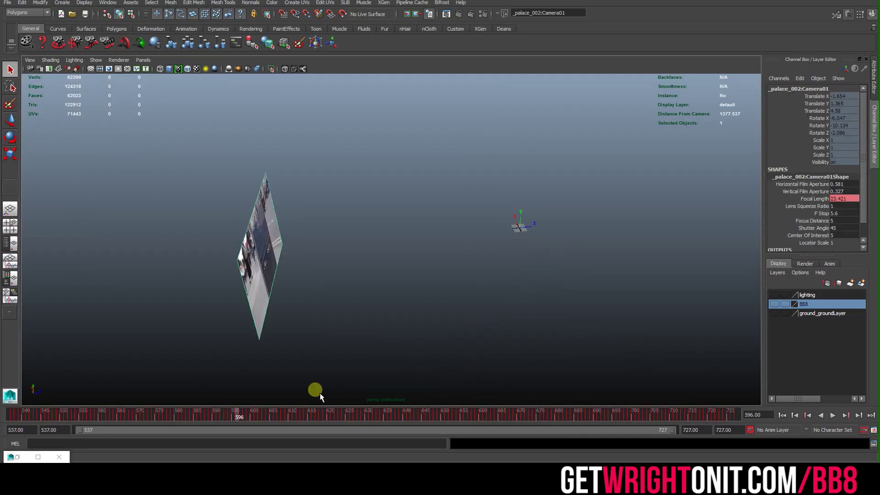
{"action": "left_click_drag", "start_coordinate": [393, 310], "coordinate": [128, 386], "text": "alt"}
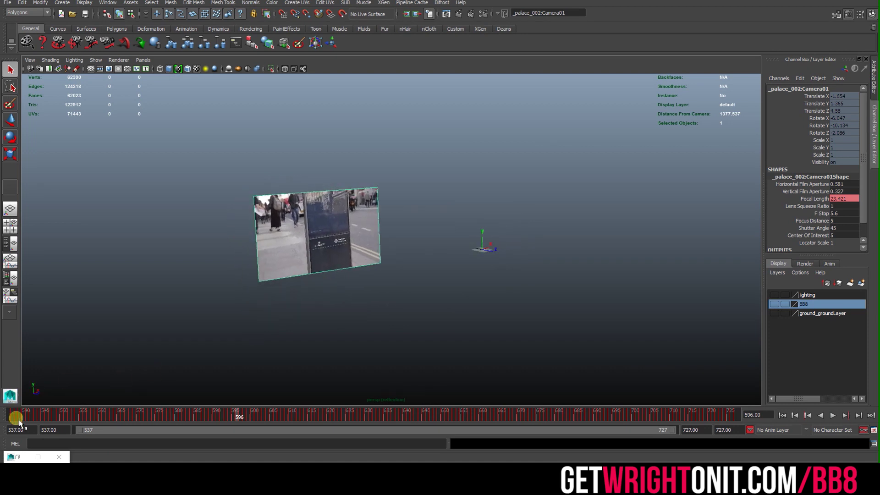
{"action": "right_click_drag", "start_coordinate": [291, 270], "coordinate": [385, 313], "text": "alt"}
{"action": "mouse_move", "coordinate": [385, 313]}
{"action": "left_mouse_down", "text": "alt"}
{"action": "mouse_move", "coordinate": [363, 297]}
{"action": "mouse_move", "coordinate": [393, 308]}
{"action": "mouse_move", "coordinate": [393, 320]}
{"action": "left_mouse_up", "text": "alt"}
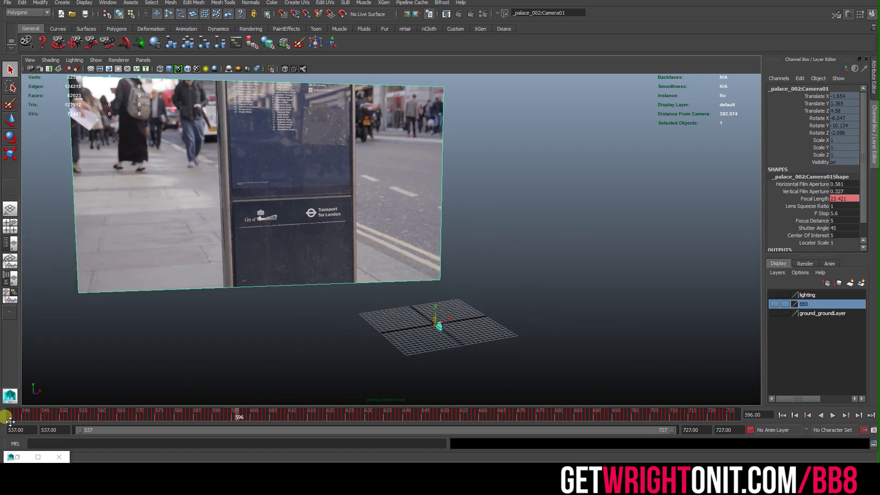
{"action": "left_click_drag", "start_coordinate": [13, 418], "coordinate": [327, 429]}
Look through _palace_002:Camera01 and scrub back to frame 537 to check the track.
{"action": "left_click", "coordinate": [143, 60]}
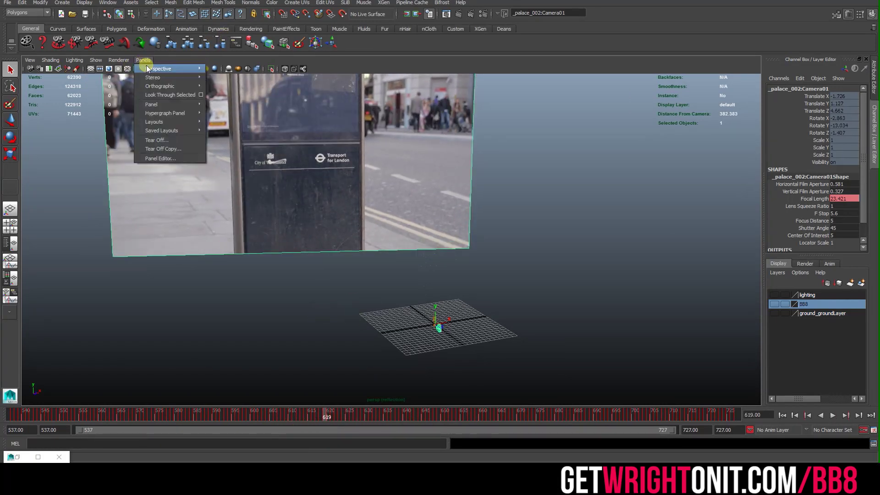
{"action": "mouse_move", "coordinate": [154, 68]}
{"action": "left_click", "coordinate": [255, 76]}
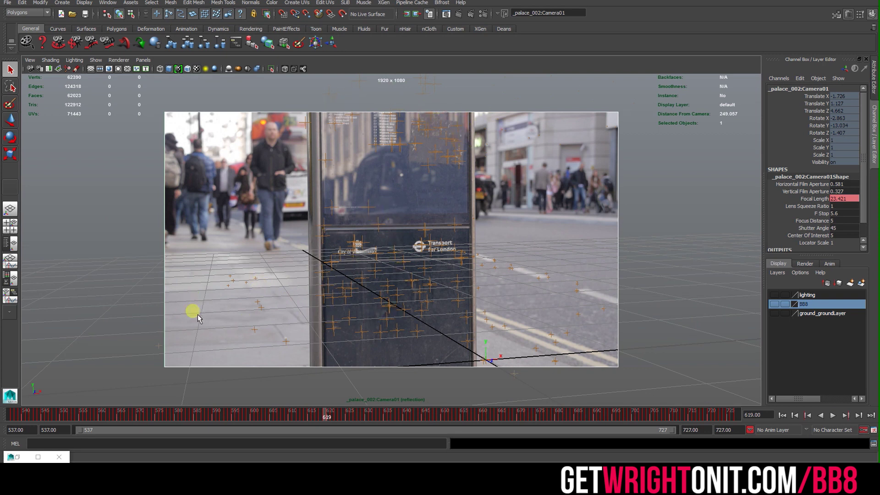
{"action": "left_click_drag", "start_coordinate": [32, 413], "coordinate": [14, 416]}
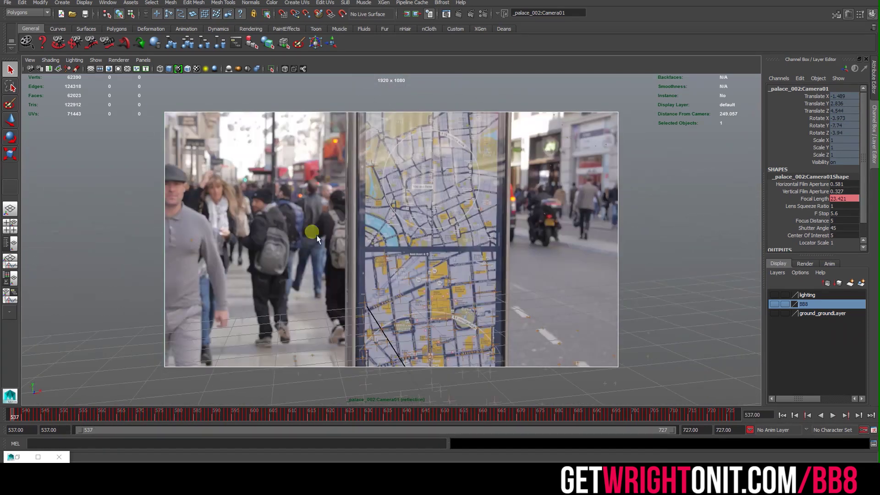
Show the ground_groundLayer, play back, and scrub ahead to about frame 598.
{"action": "left_click", "coordinate": [775, 313]}
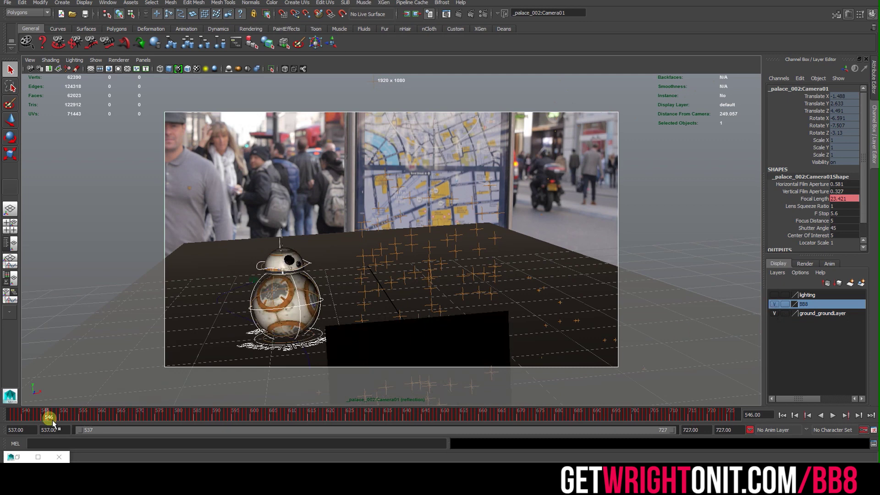
{"action": "key", "text": "alt+v"}
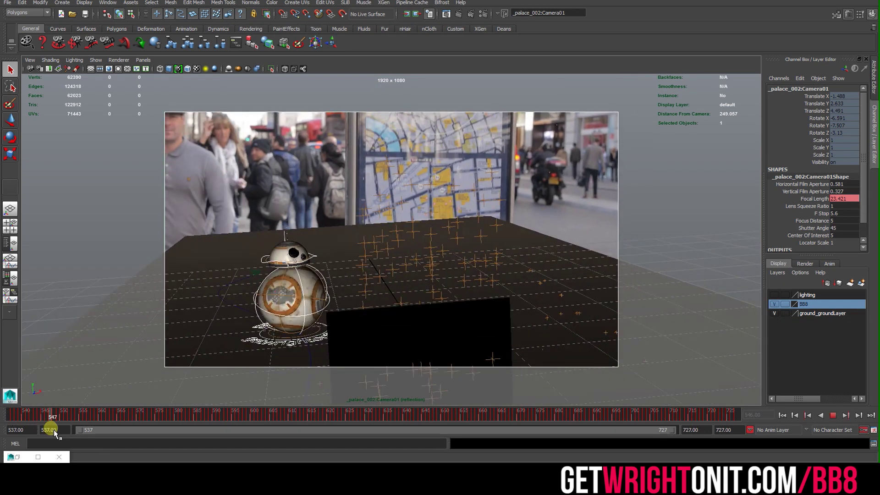
{"action": "mouse_move", "coordinate": [66, 430]}
{"action": "left_mouse_down"}
{"action": "mouse_move", "coordinate": [243, 428]}
{"action": "mouse_move", "coordinate": [183, 432]}
{"action": "mouse_move", "coordinate": [212, 429]}
{"action": "left_mouse_up"}
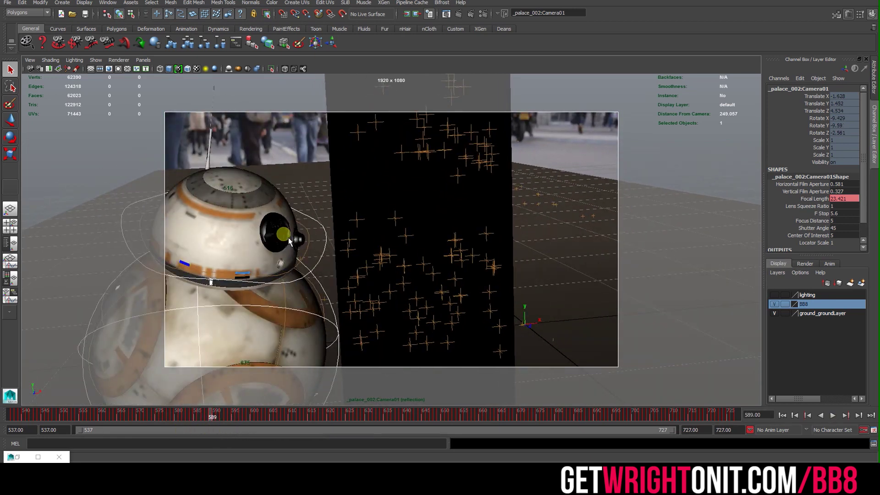
Select the reflectionPlane, hide the ground layer, keep BB8 visible, and check frames 589–614.
{"action": "left_click", "coordinate": [367, 182]}
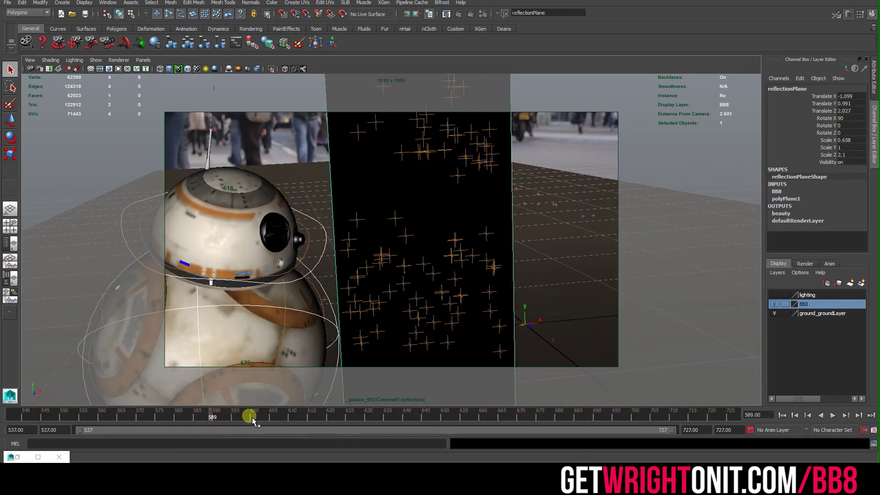
{"action": "left_click", "coordinate": [774, 304]}
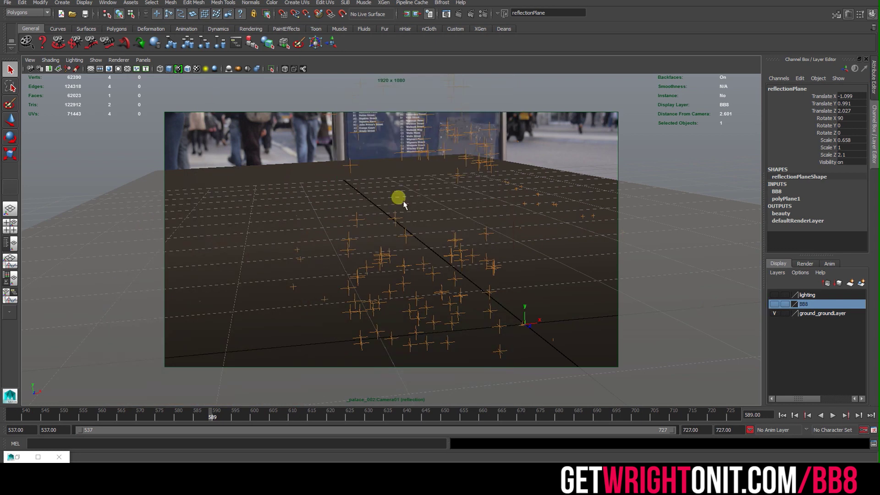
{"action": "left_click", "coordinate": [774, 313]}
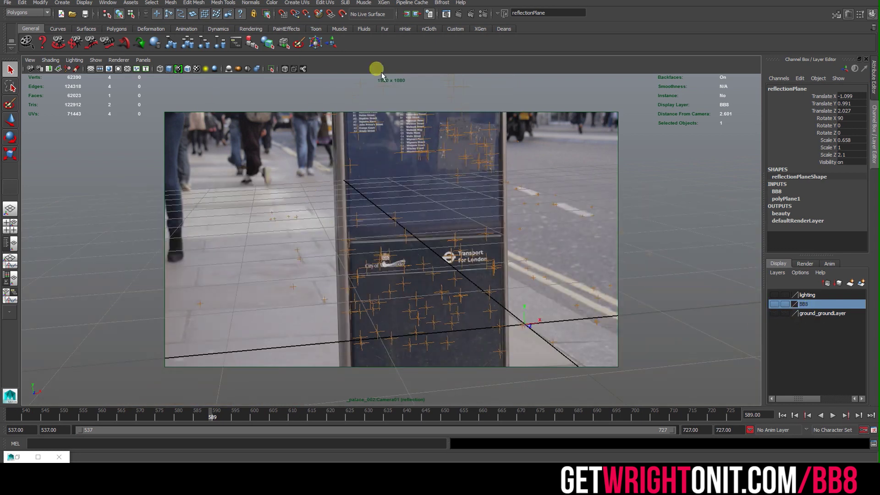
{"action": "left_click", "coordinate": [774, 304]}
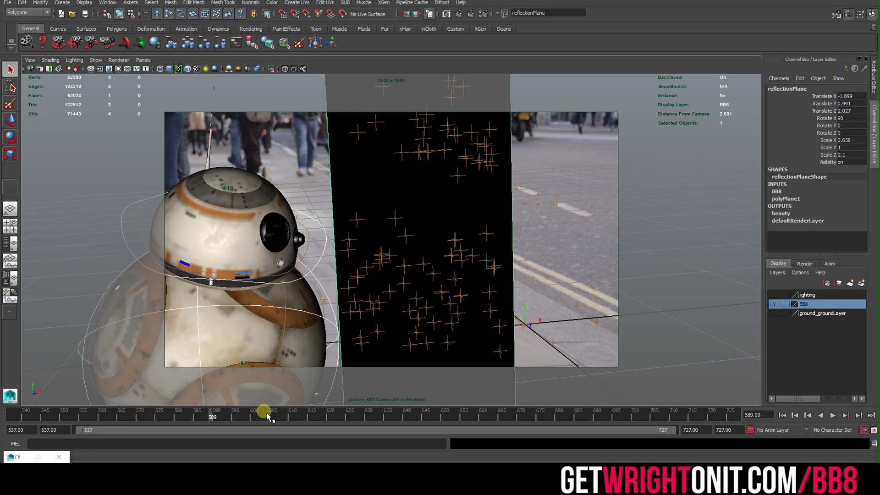
{"action": "left_click_drag", "start_coordinate": [269, 416], "coordinate": [191, 427]}
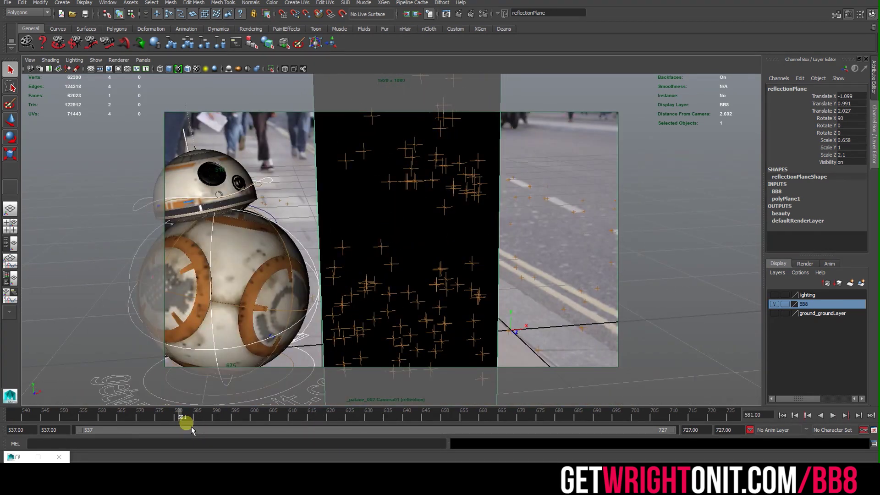
Switch the viewport to the free persp camera and move in toward BB8.
{"action": "left_click", "coordinate": [144, 60]}
{"action": "mouse_move", "coordinate": [152, 69]}
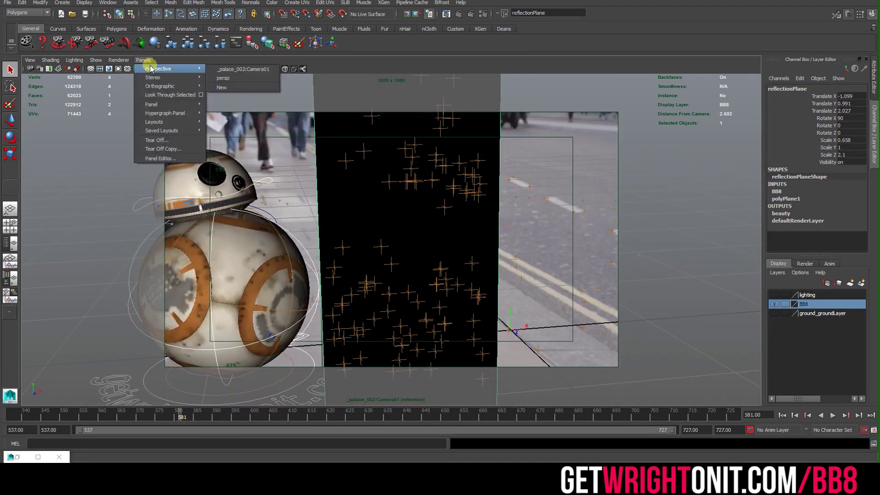
{"action": "left_click", "coordinate": [223, 78]}
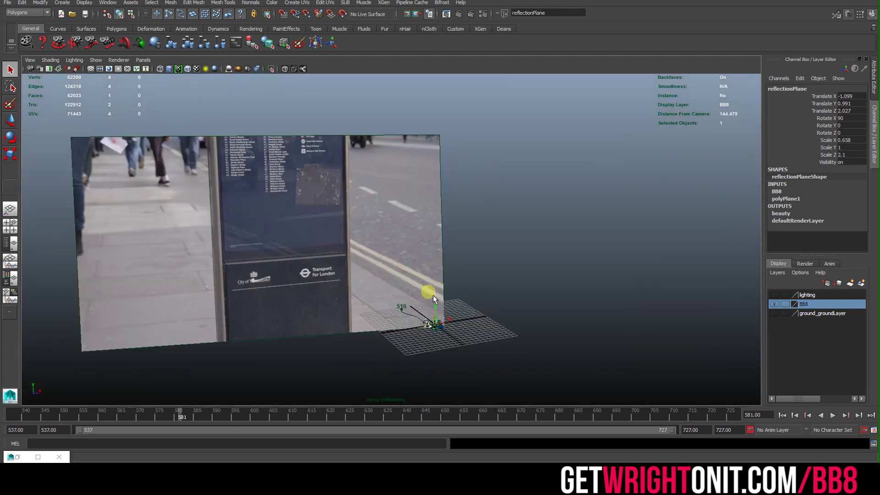
{"action": "left_click", "coordinate": [428, 337]}
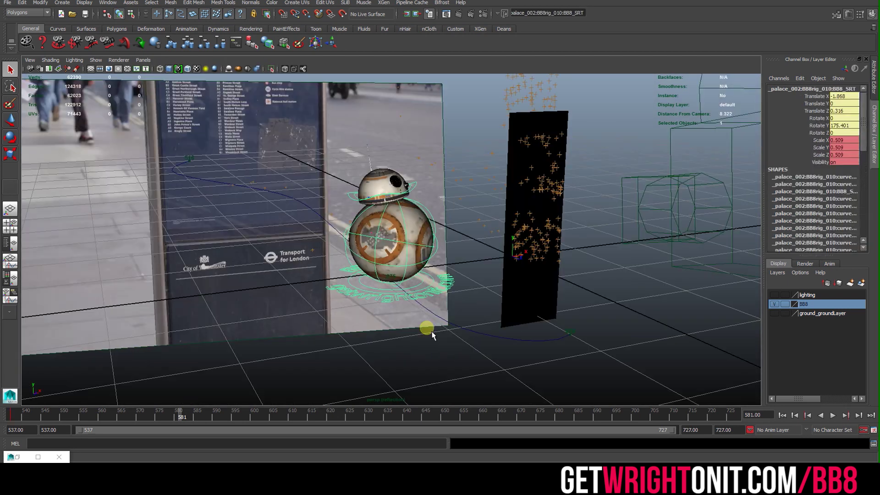
{"action": "left_click", "coordinate": [448, 334]}
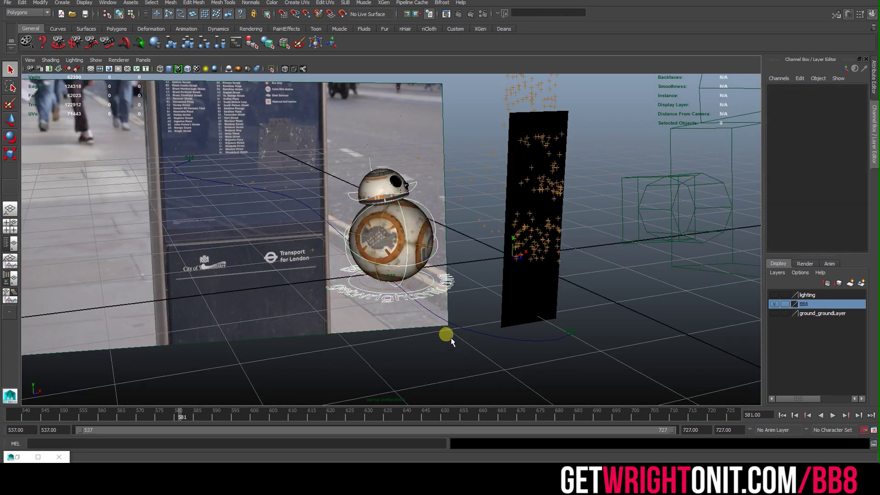
{"action": "right_click_drag", "start_coordinate": [448, 335], "coordinate": [472, 289], "text": "alt"}
Orbit around BB8's rig control and motion path curve, stepping back to frame 551.
{"action": "left_click", "coordinate": [471, 290]}
{"action": "mouse_move", "coordinate": [471, 290]}
{"action": "left_mouse_down", "text": "alt"}
{"action": "mouse_move", "coordinate": [330, 308]}
{"action": "mouse_move", "coordinate": [470, 306]}
{"action": "left_mouse_up", "text": "alt"}
{"action": "mouse_move", "coordinate": [399, 301]}
{"action": "left_mouse_down", "text": "alt"}
{"action": "mouse_move", "coordinate": [452, 304]}
{"action": "mouse_move", "coordinate": [480, 324]}
{"action": "mouse_move", "coordinate": [466, 313]}
{"action": "left_mouse_up", "text": "alt"}
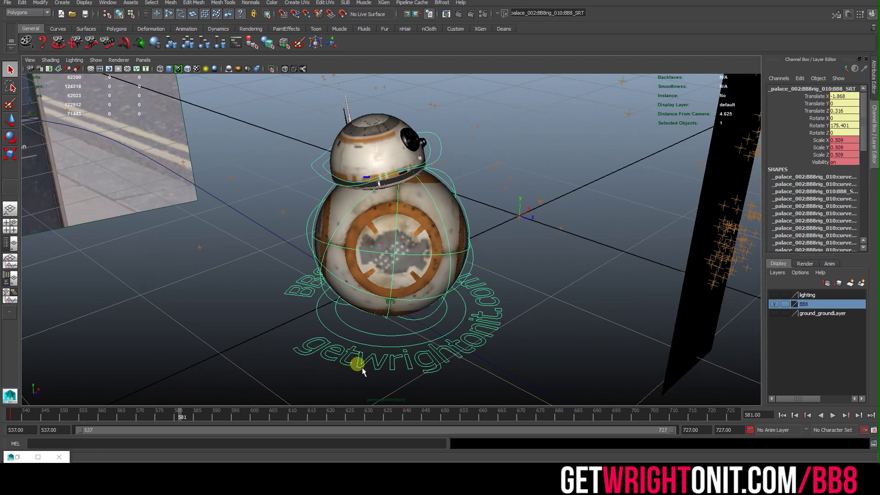
{"action": "mouse_move", "coordinate": [288, 226]}
{"action": "left_mouse_down", "text": "alt"}
{"action": "mouse_move", "coordinate": [296, 283]}
{"action": "mouse_move", "coordinate": [191, 324]}
{"action": "left_mouse_up", "text": "alt"}
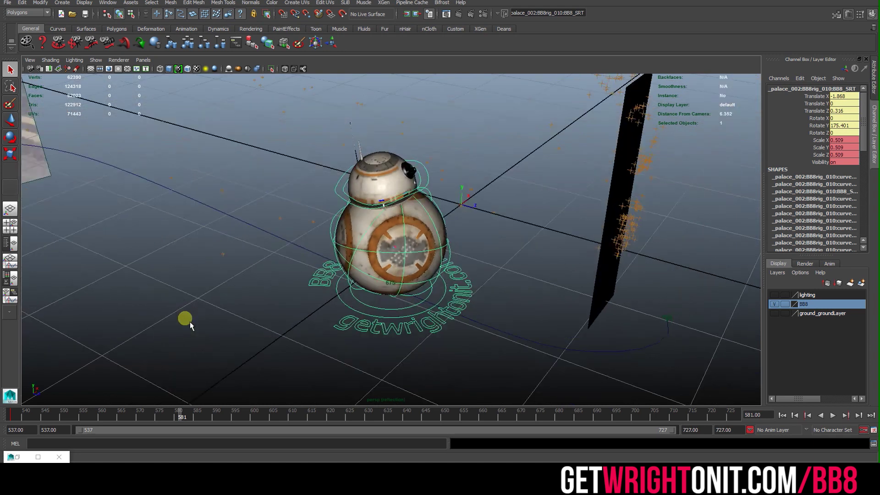
{"action": "left_click", "coordinate": [272, 286]}
{"action": "left_click_drag", "start_coordinate": [272, 286], "coordinate": [268, 320], "text": "alt"}
{"action": "left_click_drag", "start_coordinate": [195, 411], "coordinate": [174, 417]}
Inspect BB8's main control, movement ring, ball rotation and head controls up close.
{"action": "left_click", "coordinate": [339, 305]}
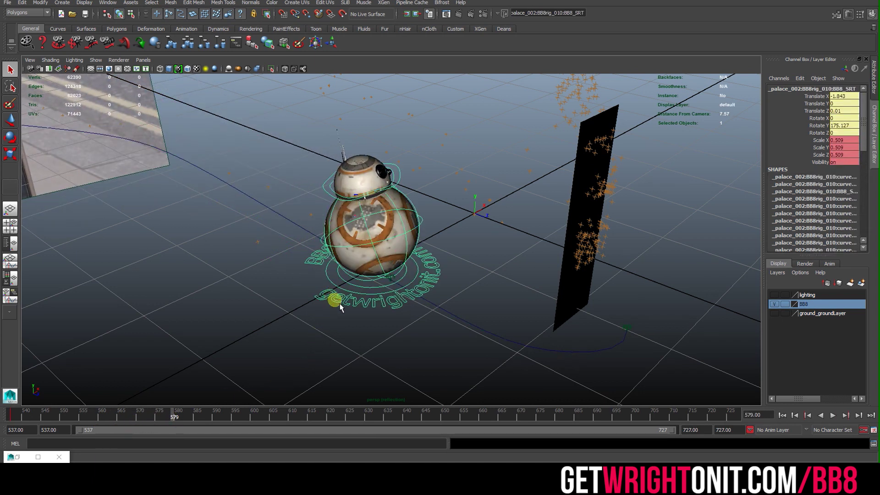
{"action": "right_click_drag", "start_coordinate": [374, 313], "coordinate": [452, 279], "text": "alt"}
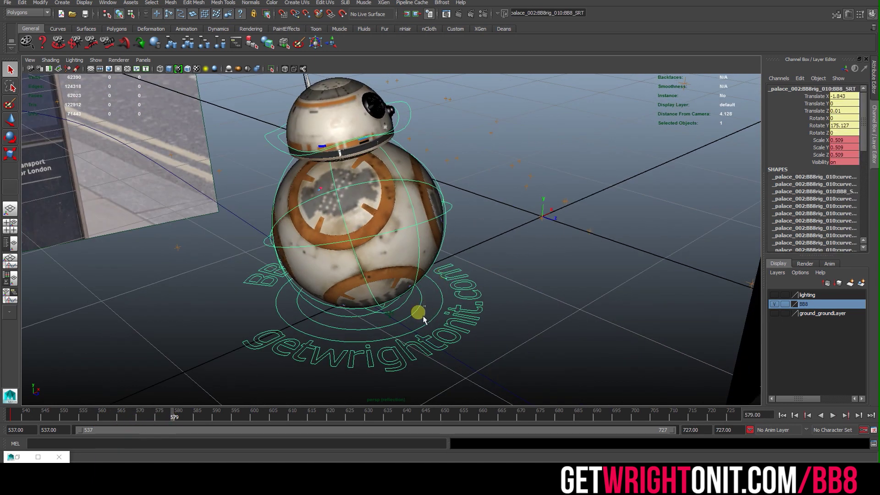
{"action": "left_click", "coordinate": [429, 307]}
{"action": "left_click", "coordinate": [452, 201]}
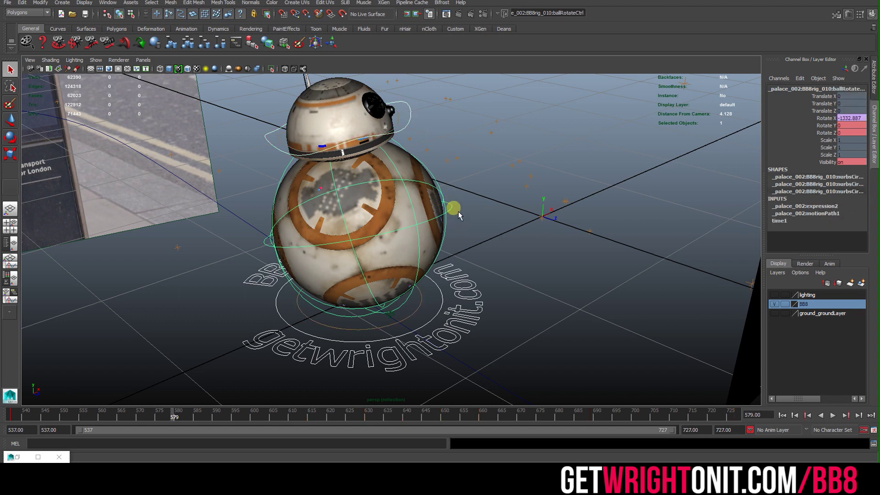
{"action": "left_click_drag", "start_coordinate": [456, 209], "coordinate": [396, 266], "text": "alt"}
{"action": "left_click", "coordinate": [438, 179]}
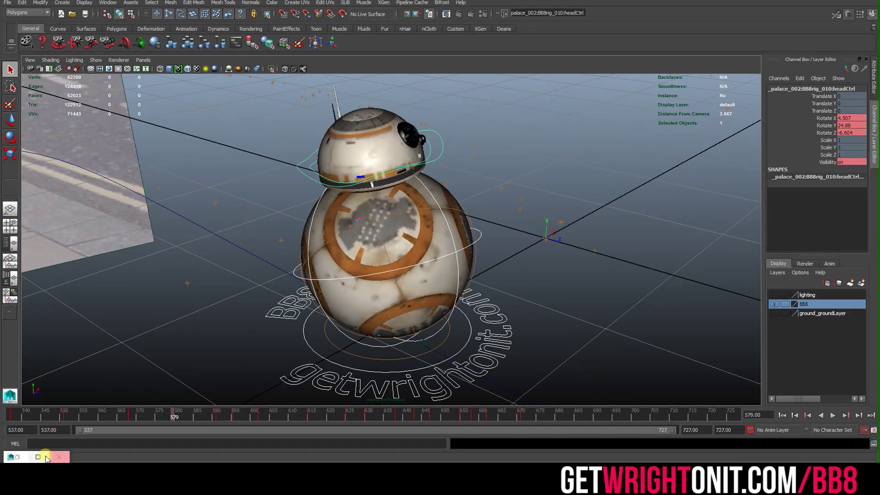
Open the Graph Editor, fit BB8's animation curves, and move the window aside.
{"action": "left_click", "coordinate": [113, 4]}
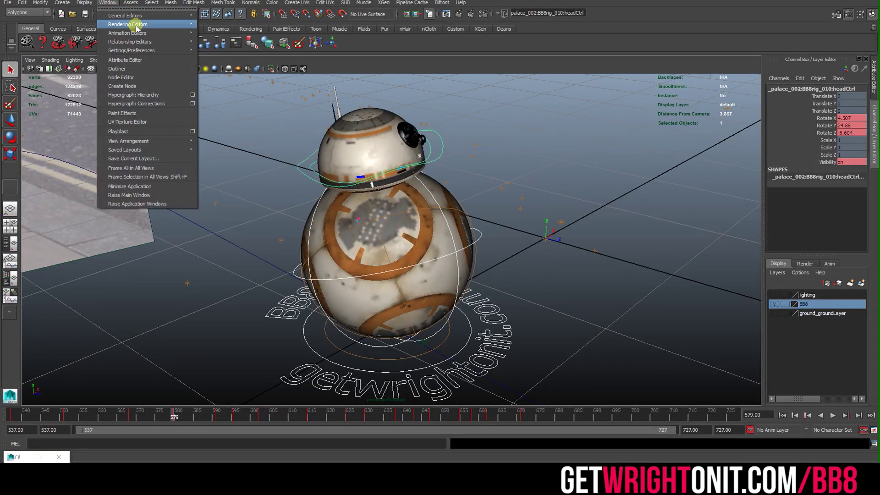
{"action": "mouse_move", "coordinate": [156, 37]}
{"action": "left_click", "coordinate": [223, 38]}
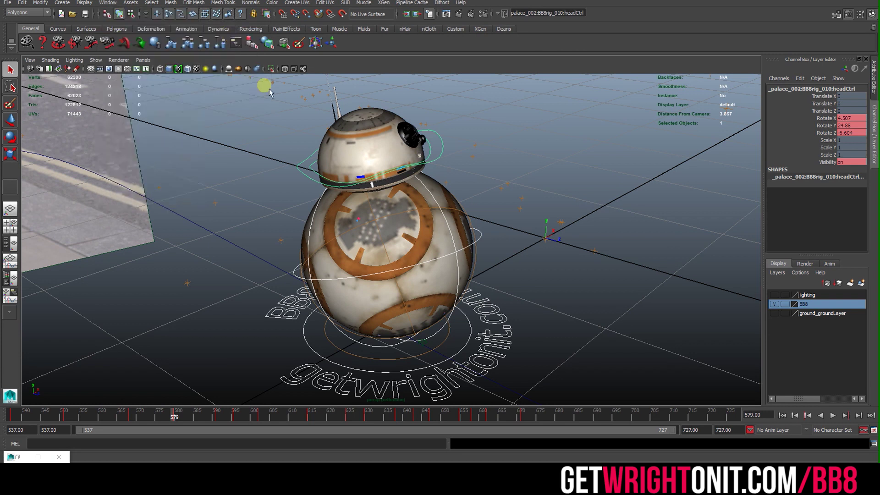
{"action": "key", "text": "f"}
{"action": "left_click_drag", "start_coordinate": [301, 35], "coordinate": [150, 46]}
{"action": "left_click", "coordinate": [439, 154]}
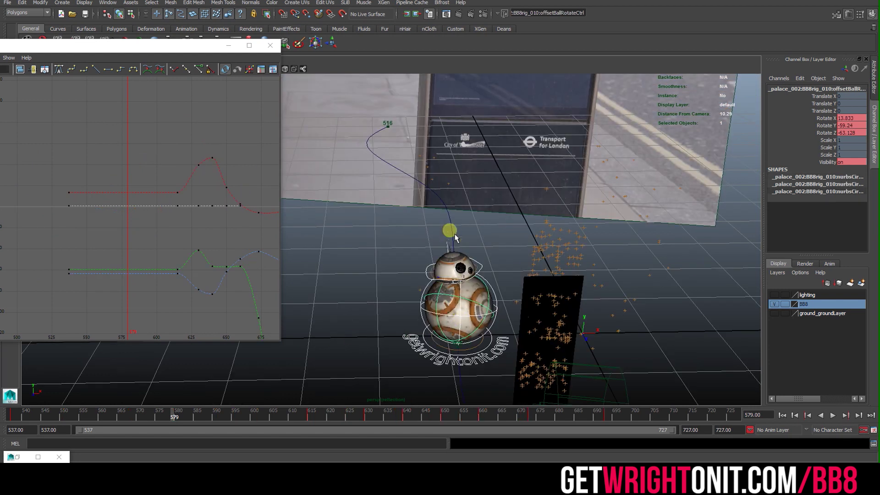
Review BB8 between frames 603 and 609, orbiting in close from several angles.
{"action": "left_click_drag", "start_coordinate": [206, 416], "coordinate": [288, 416]}
{"action": "left_click_drag", "start_coordinate": [486, 248], "coordinate": [392, 287], "text": "alt"}
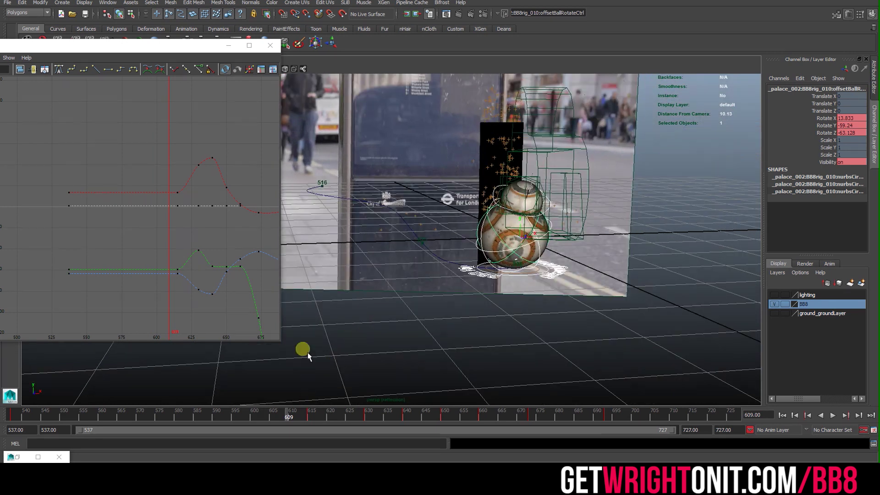
{"action": "right_click_drag", "start_coordinate": [306, 353], "coordinate": [471, 312], "text": "alt"}
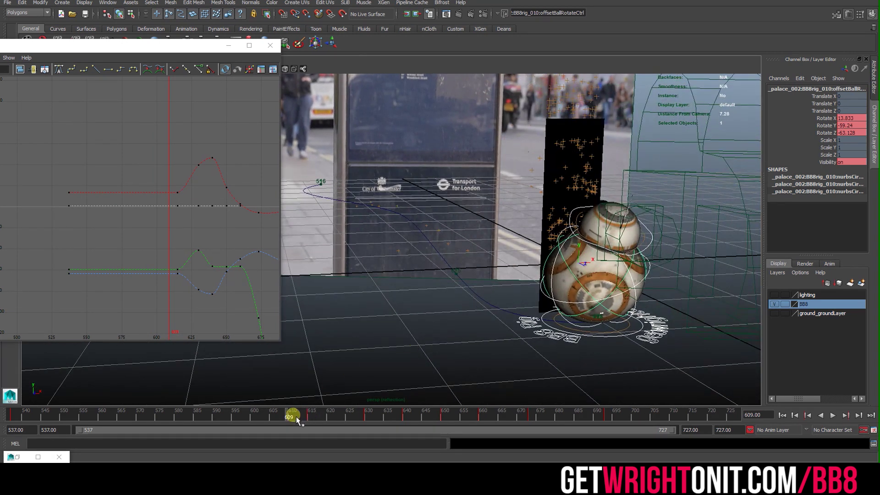
{"action": "left_click_drag", "start_coordinate": [297, 420], "coordinate": [266, 423]}
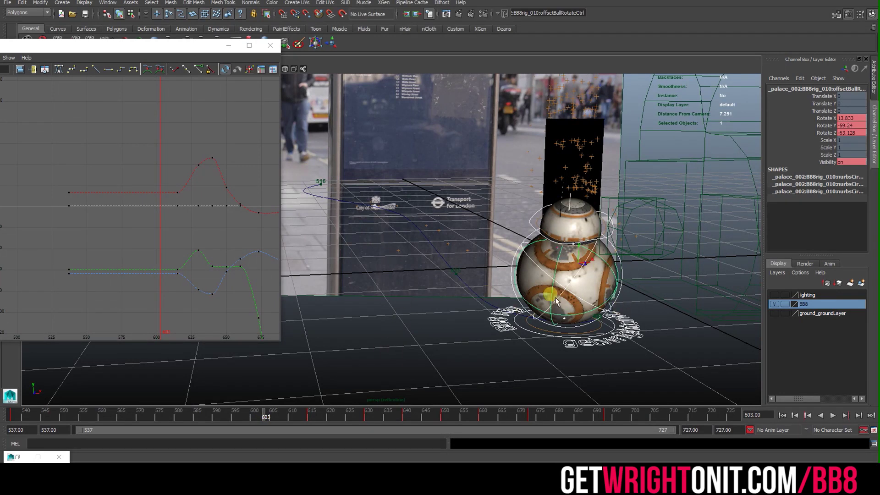
{"action": "left_click_drag", "start_coordinate": [433, 270], "coordinate": [463, 291], "text": "alt"}
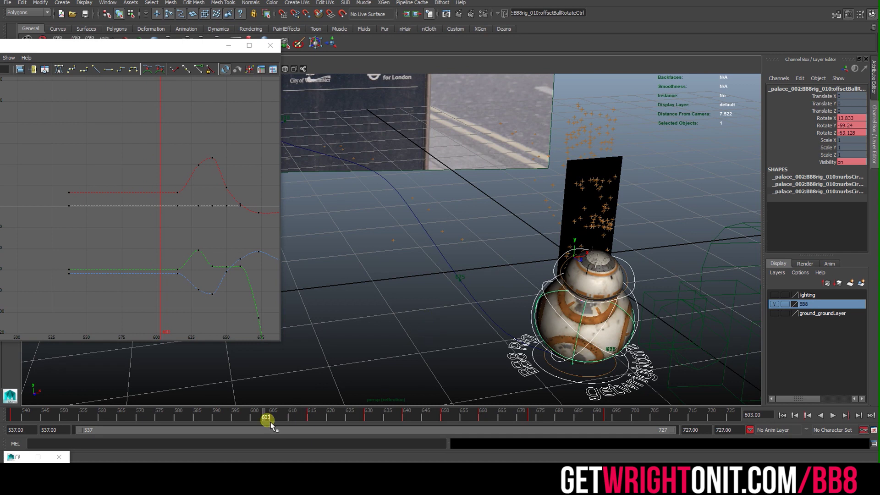
{"action": "left_click_drag", "start_coordinate": [431, 270], "coordinate": [437, 274], "text": "alt"}
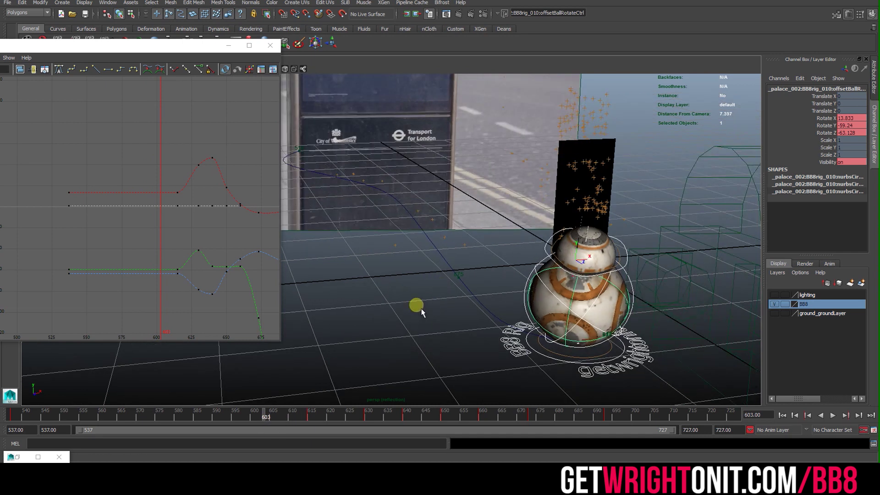
{"action": "left_click", "coordinate": [143, 59]}
Look through the tracked shot camera and jump back to frame 539.
{"action": "mouse_move", "coordinate": [155, 69]}
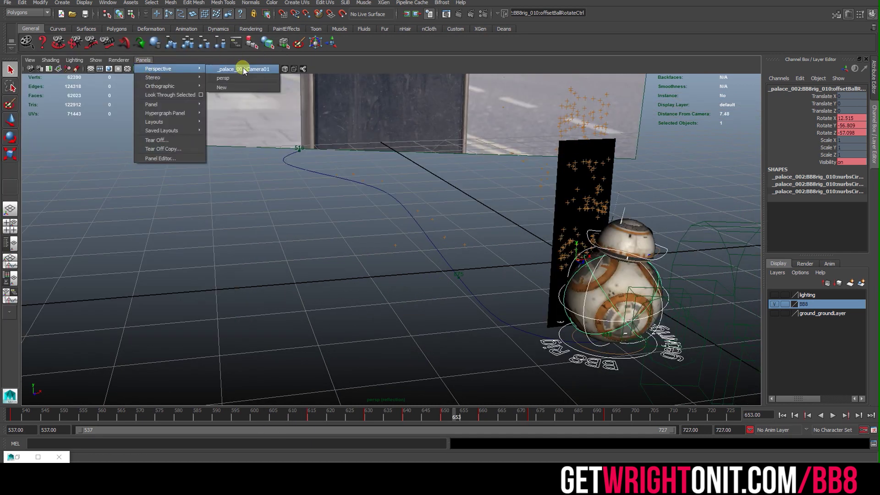
{"action": "left_click", "coordinate": [243, 69]}
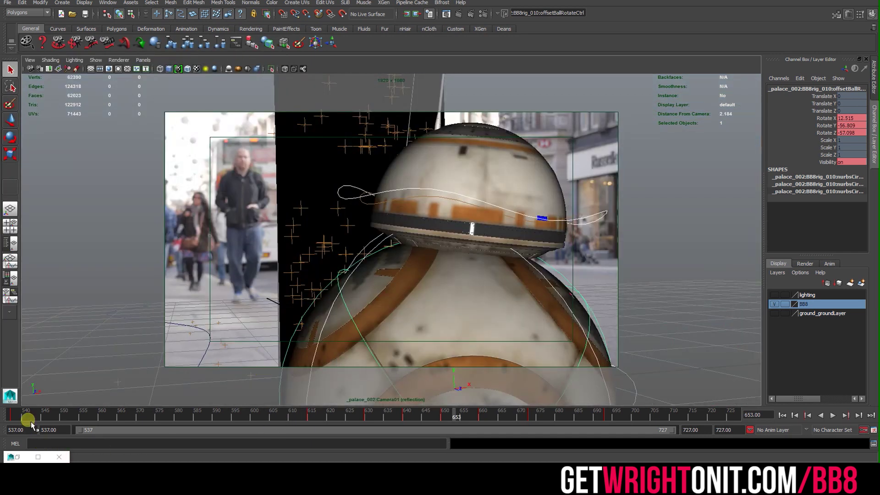
{"action": "mouse_move", "coordinate": [18, 419]}
{"action": "left_mouse_down"}
{"action": "mouse_move", "coordinate": [324, 421]}
{"action": "mouse_move", "coordinate": [23, 430]}
{"action": "left_mouse_up"}
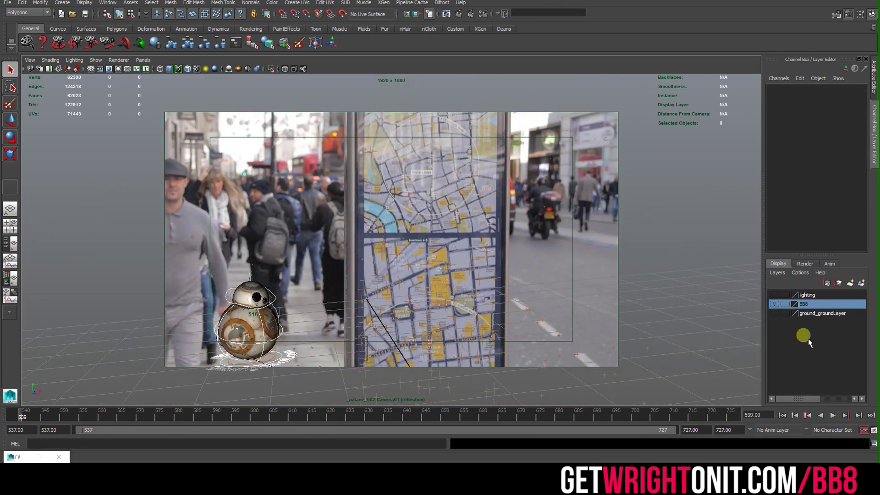
Show the ground layer, scrub to frame 578, and switch to the persp camera.
{"action": "left_click", "coordinate": [774, 314]}
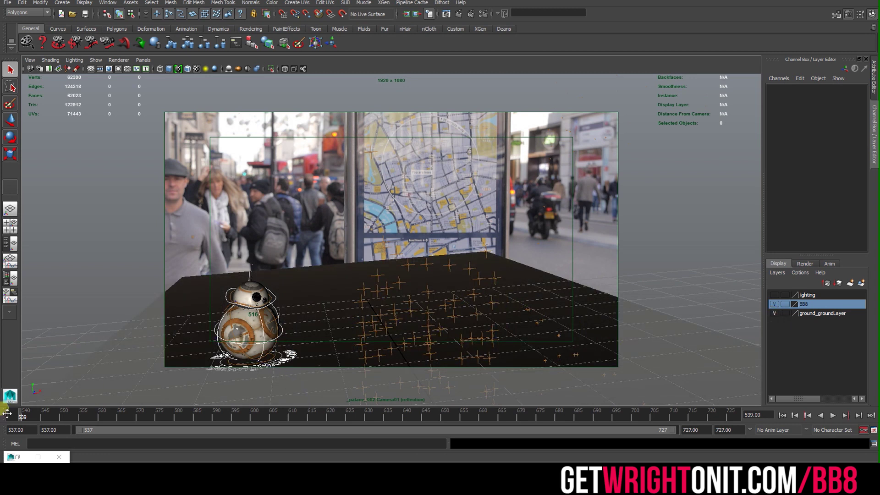
{"action": "left_click_drag", "start_coordinate": [29, 415], "coordinate": [177, 425]}
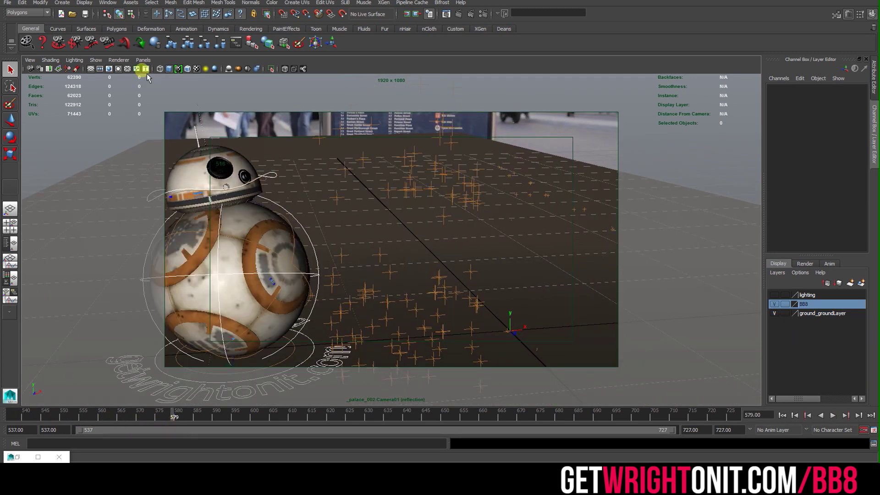
{"action": "left_click", "coordinate": [143, 60]}
{"action": "left_click", "coordinate": [235, 79]}
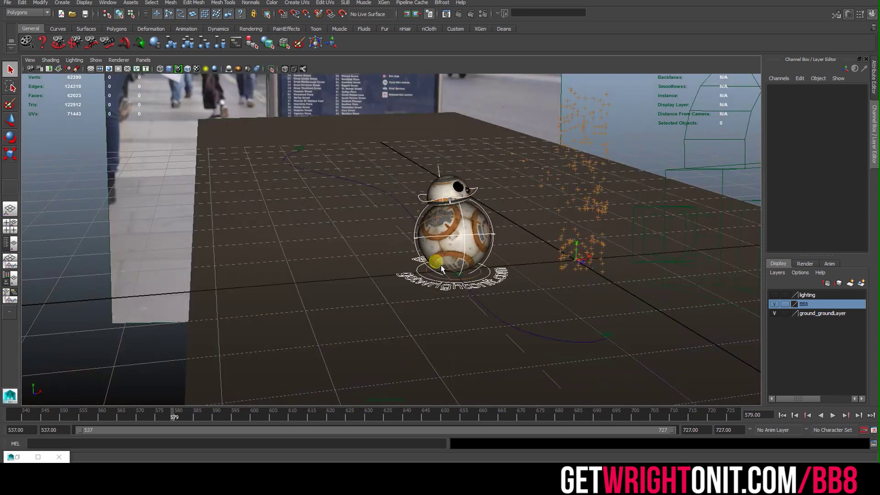
{"action": "left_click", "coordinate": [774, 303]}
Show the lighting layer and orbit around the street-photo environment sphere, then move in toward BB-8.
{"action": "left_click", "coordinate": [774, 295]}
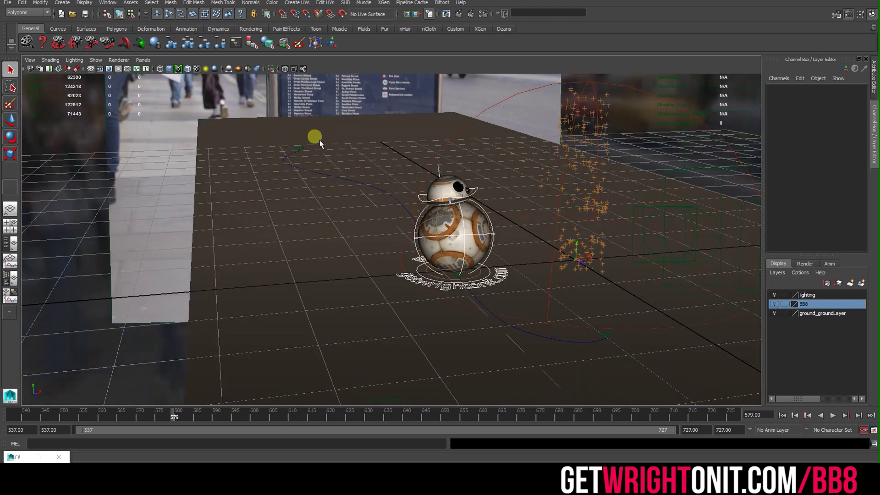
{"action": "left_click_drag", "start_coordinate": [314, 144], "coordinate": [436, 241], "text": "alt"}
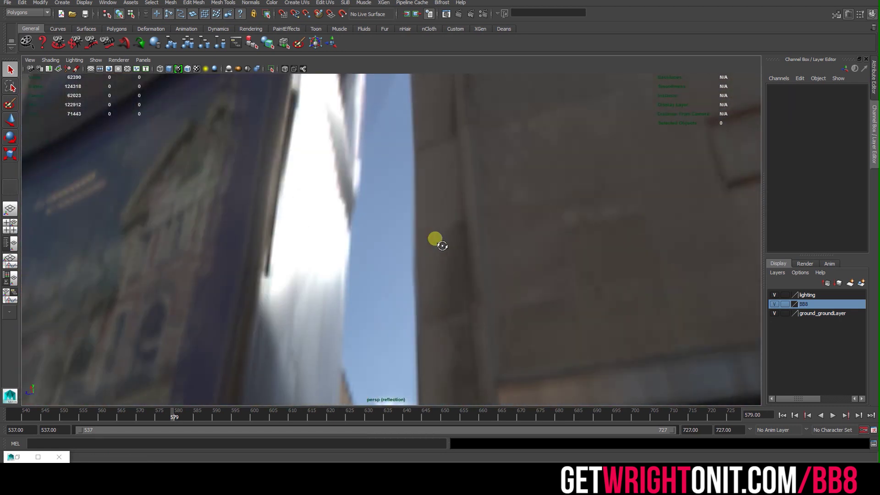
{"action": "left_click_drag", "start_coordinate": [379, 188], "coordinate": [324, 220], "text": "alt"}
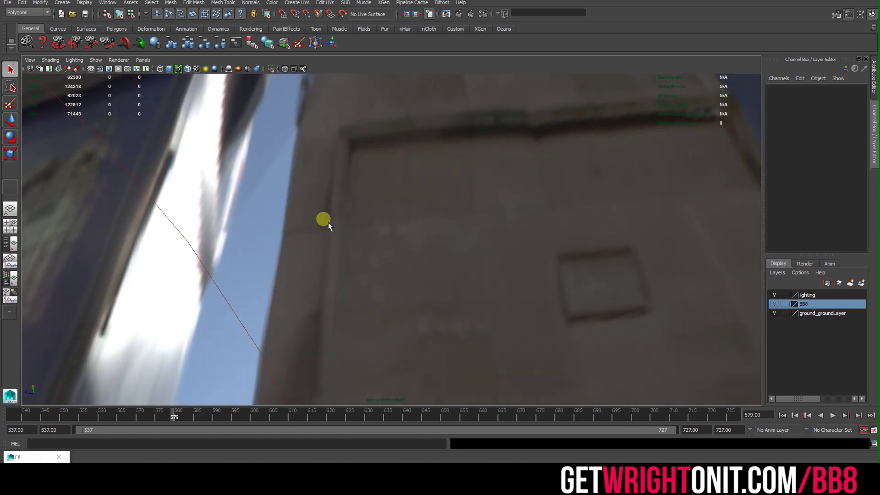
{"action": "left_click_drag", "start_coordinate": [445, 292], "coordinate": [381, 158], "text": "alt"}
{"action": "right_click_drag", "start_coordinate": [382, 159], "coordinate": [401, 256], "text": "alt"}
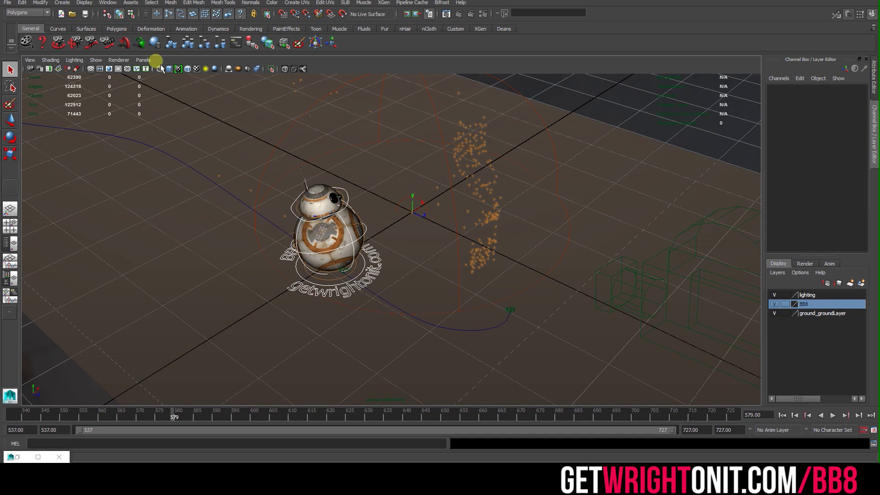
Look through the tracked palace Camera01 and scrub the timeline to check BB-8's match.
{"action": "left_click", "coordinate": [144, 60]}
{"action": "mouse_move", "coordinate": [167, 69]}
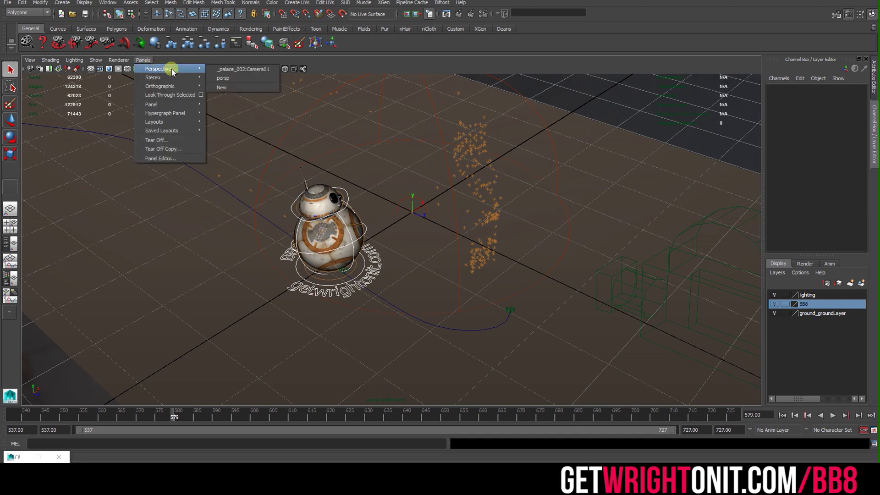
{"action": "left_click", "coordinate": [245, 69]}
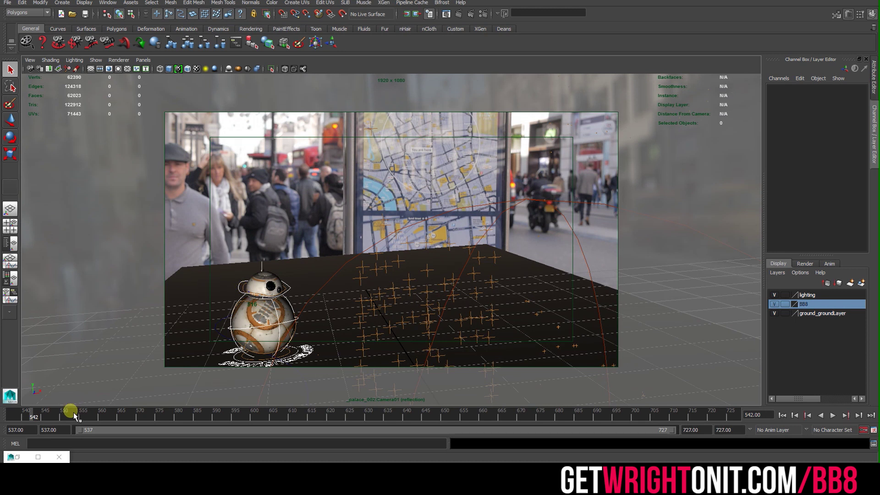
{"action": "left_click_drag", "start_coordinate": [74, 412], "coordinate": [128, 422]}
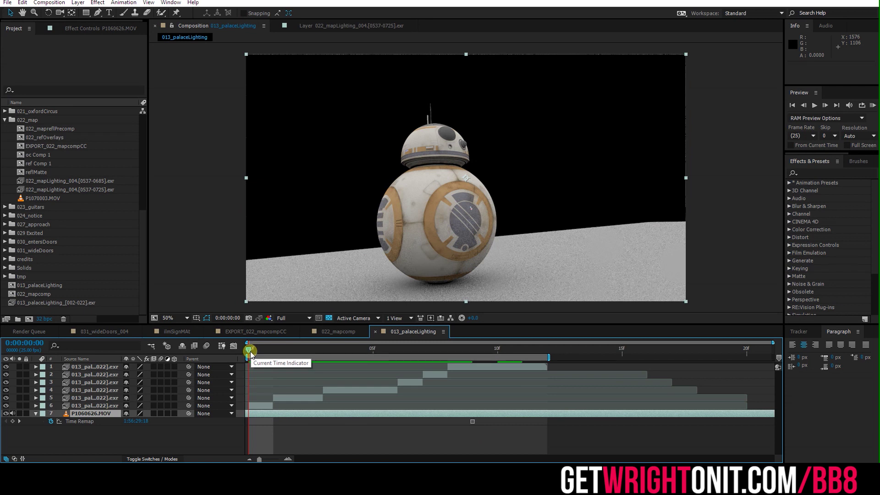
Scrub the first frames of 013_palaceLighting, zooming and panning over BB-8 to inspect render noise.
{"action": "left_click_drag", "start_coordinate": [250, 354], "coordinate": [262, 350]}
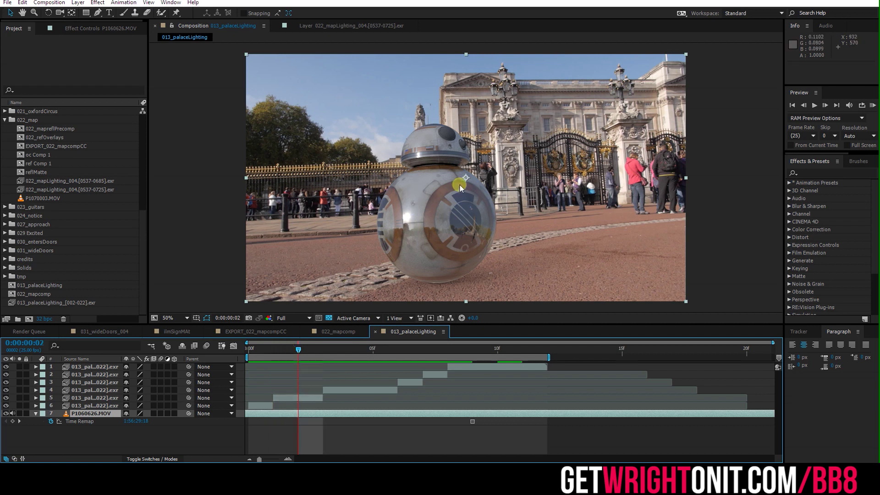
{"action": "scroll", "coordinate": [432, 197], "scroll_direction": "up", "scroll_amount": 1}
{"action": "scroll", "coordinate": [342, 219], "scroll_direction": "up", "scroll_amount": 1}
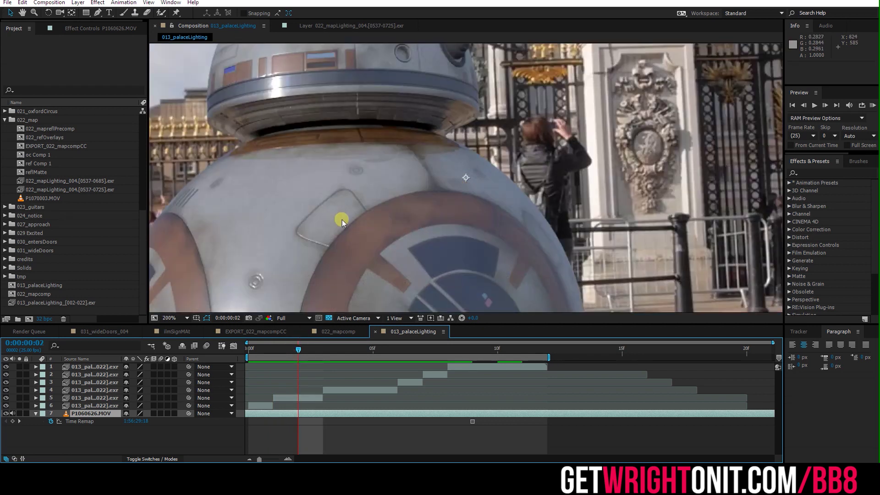
{"action": "middle_click_drag", "start_coordinate": [292, 250], "coordinate": [360, 260]}
{"action": "left_click_drag", "start_coordinate": [293, 348], "coordinate": [312, 351]}
{"action": "scroll", "coordinate": [389, 114], "scroll_direction": "down", "scroll_amount": 1}
{"action": "left_click", "coordinate": [302, 350]}
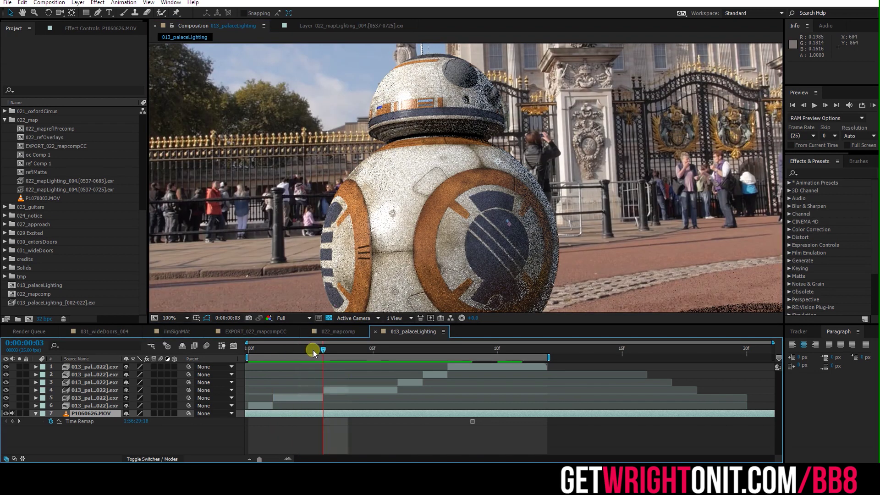
{"action": "scroll", "coordinate": [390, 202], "scroll_direction": "down", "scroll_amount": 2}
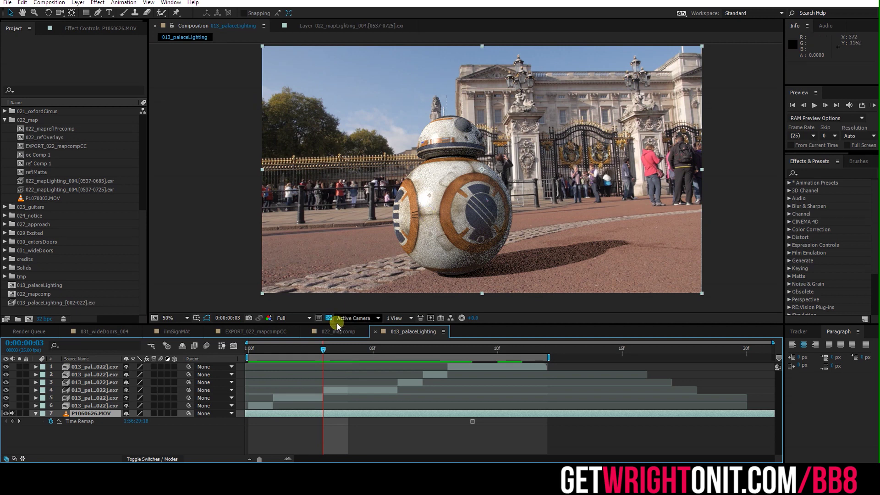
Zoom the viewer to 100% and step from frame 3 to frame 6 comparing BB-8 render quality.
{"action": "left_click_drag", "start_coordinate": [311, 353], "coordinate": [339, 350]}
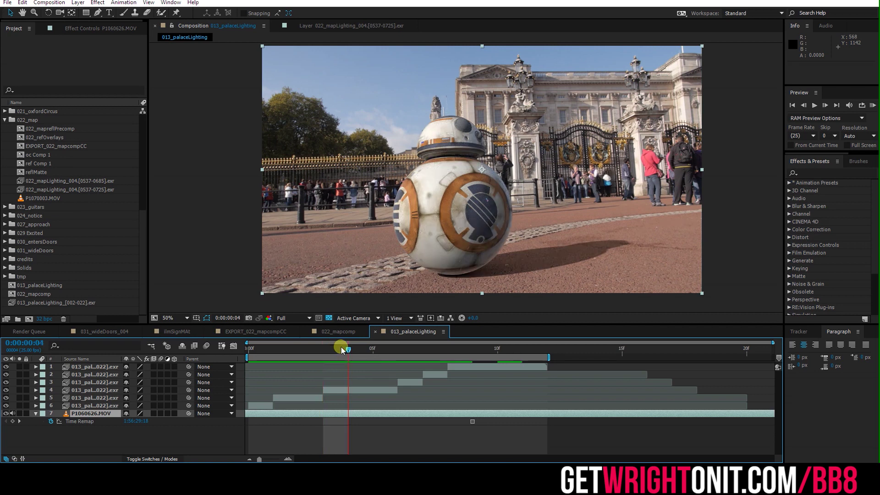
{"action": "key", "text": "period"}
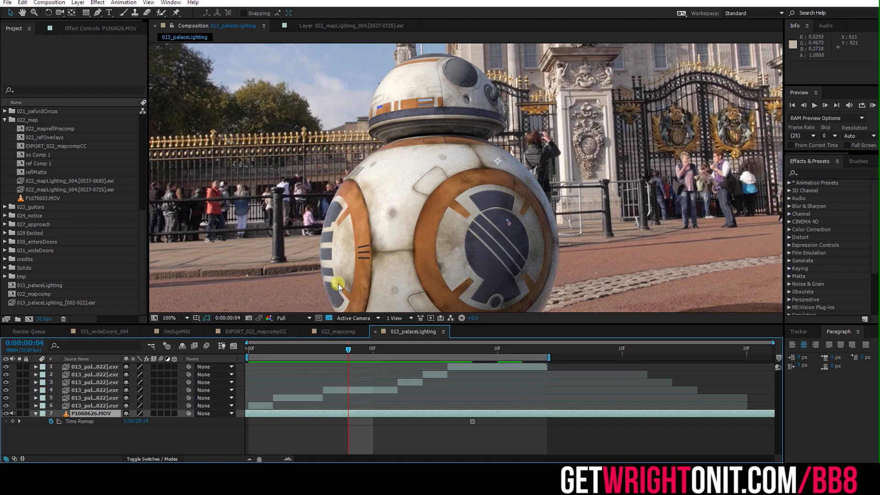
{"action": "left_click", "coordinate": [364, 347]}
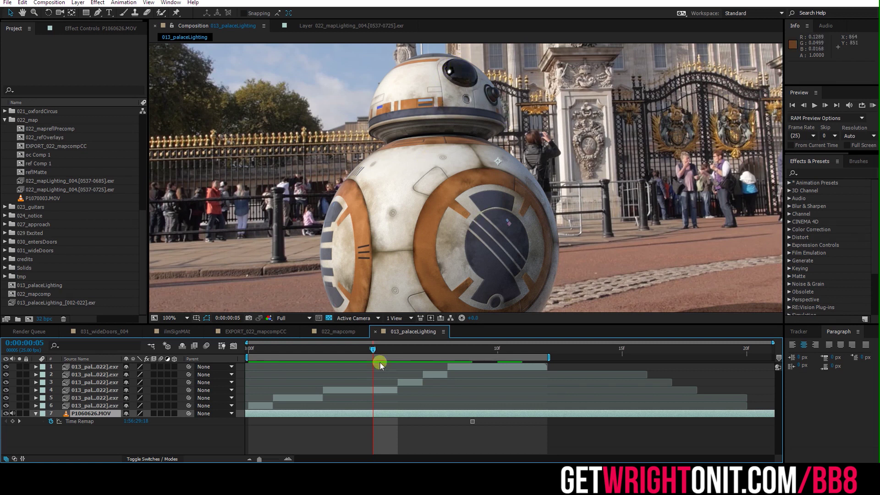
{"action": "mouse_move", "coordinate": [383, 349]}
{"action": "left_mouse_down"}
{"action": "mouse_move", "coordinate": [395, 356]}
{"action": "mouse_move", "coordinate": [382, 359]}
{"action": "mouse_move", "coordinate": [392, 359]}
{"action": "left_mouse_up"}
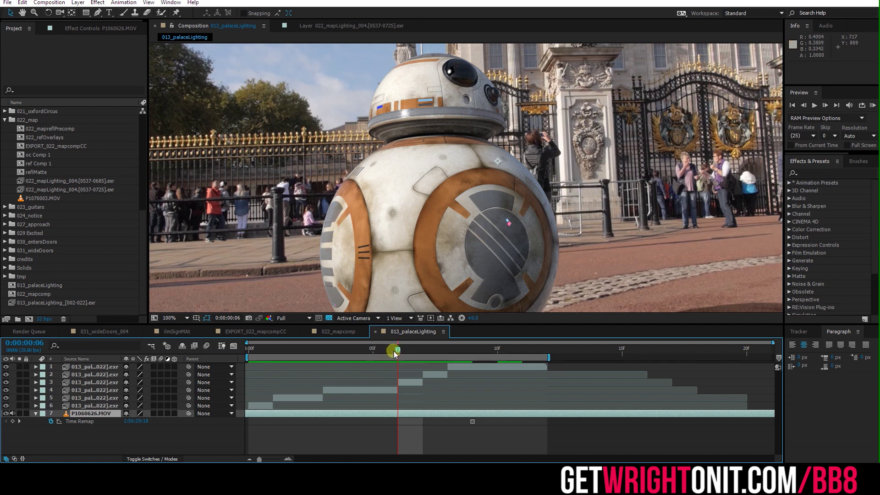
Compare the palace renders frame by frame from frame 6 through frame 9.
{"action": "left_click_drag", "start_coordinate": [394, 352], "coordinate": [414, 348]}
{"action": "scroll", "coordinate": [411, 251], "scroll_direction": "down", "scroll_amount": 2}
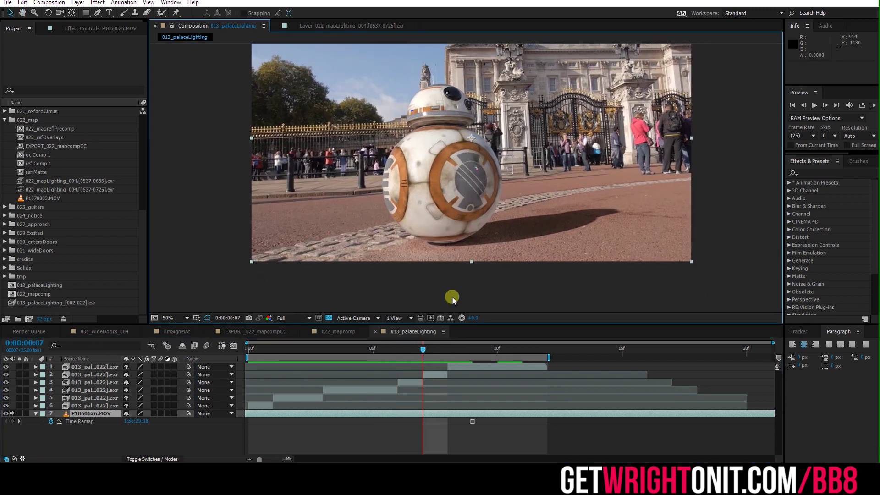
{"action": "left_click", "coordinate": [422, 350]}
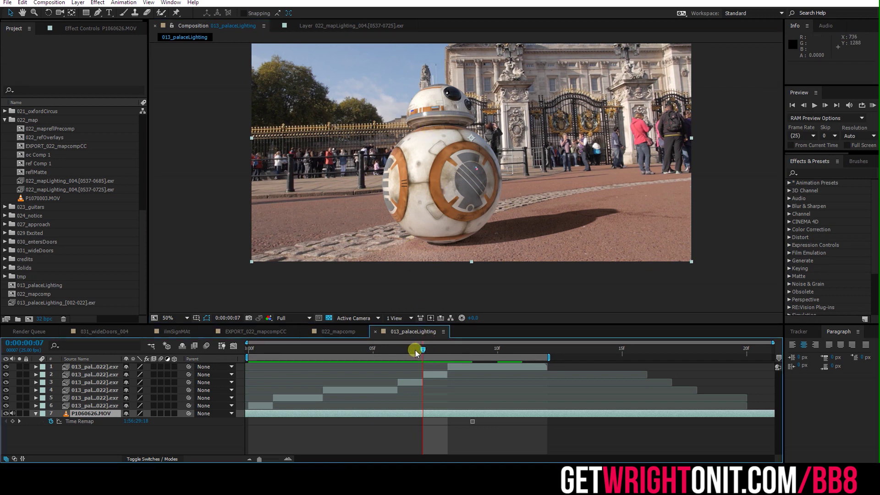
{"action": "left_click_drag", "start_coordinate": [415, 351], "coordinate": [398, 351]}
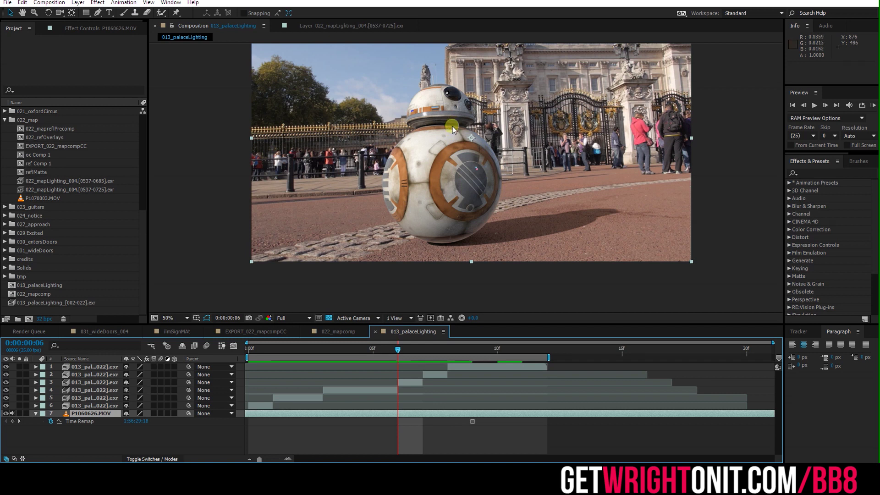
{"action": "left_click_drag", "start_coordinate": [405, 351], "coordinate": [418, 351]}
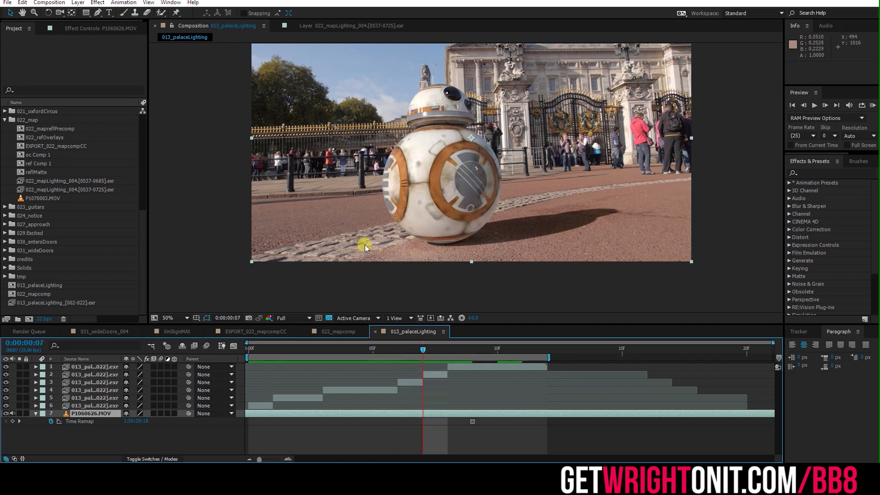
{"action": "key", "text": "ctrl+z"}
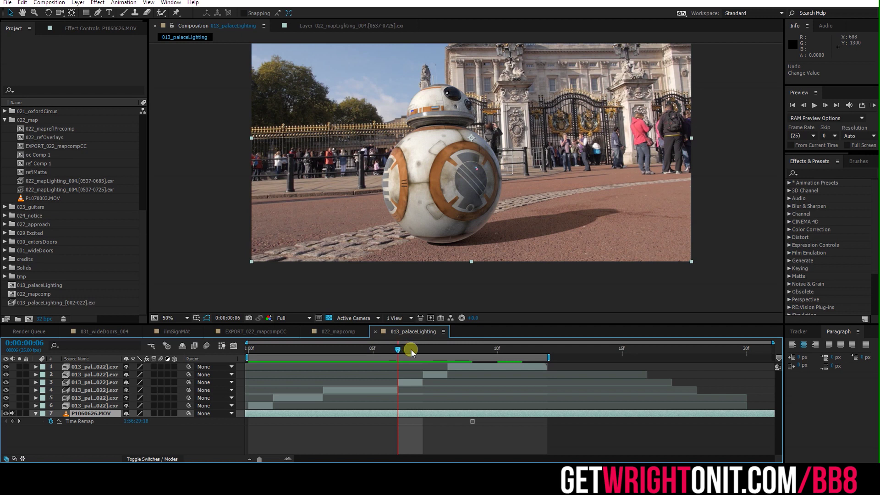
{"action": "left_click_drag", "start_coordinate": [411, 351], "coordinate": [440, 350]}
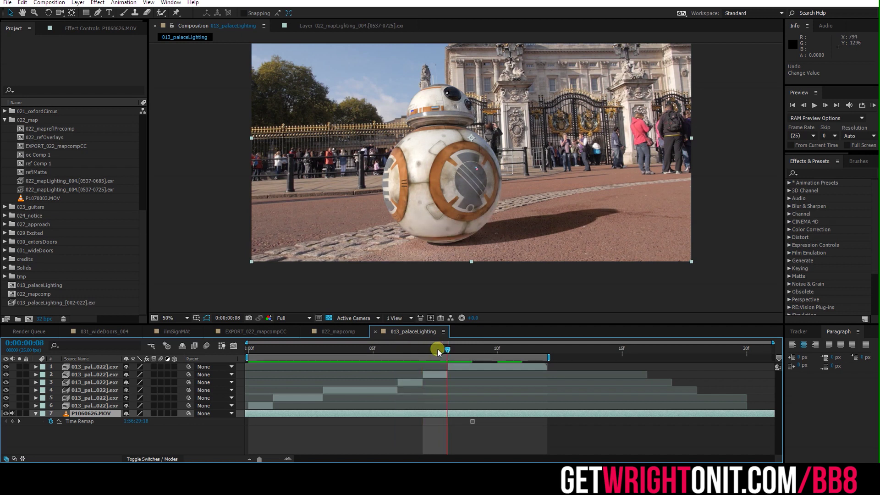
{"action": "scroll", "coordinate": [399, 191], "scroll_direction": "up", "scroll_amount": 2}
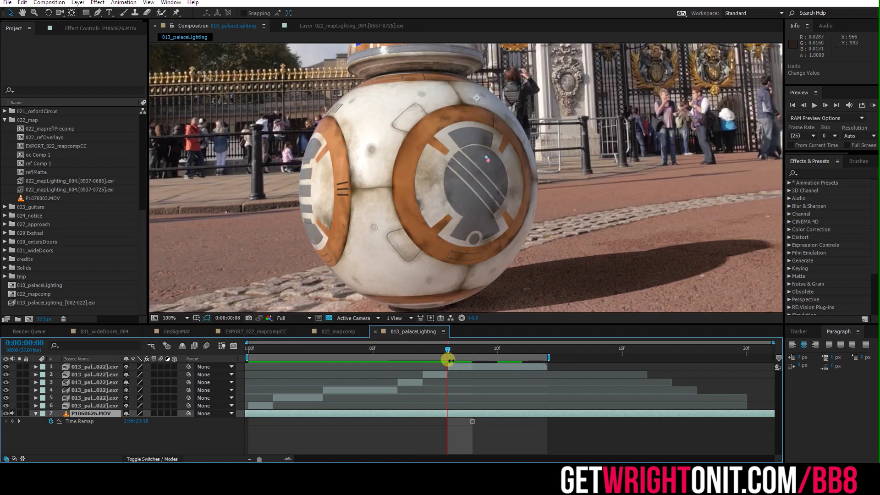
{"action": "mouse_move", "coordinate": [449, 359]}
{"action": "left_mouse_down"}
{"action": "mouse_move", "coordinate": [430, 346]}
{"action": "mouse_move", "coordinate": [448, 347]}
{"action": "left_mouse_up"}
{"action": "scroll", "coordinate": [379, 128], "scroll_direction": "down", "scroll_amount": 2}
{"action": "left_click_drag", "start_coordinate": [453, 351], "coordinate": [467, 351]}
Recentre the composition in the viewer and scrub through BB-8's later rolling frames.
{"action": "left_click_drag", "start_coordinate": [443, 259], "coordinate": [469, 281]}
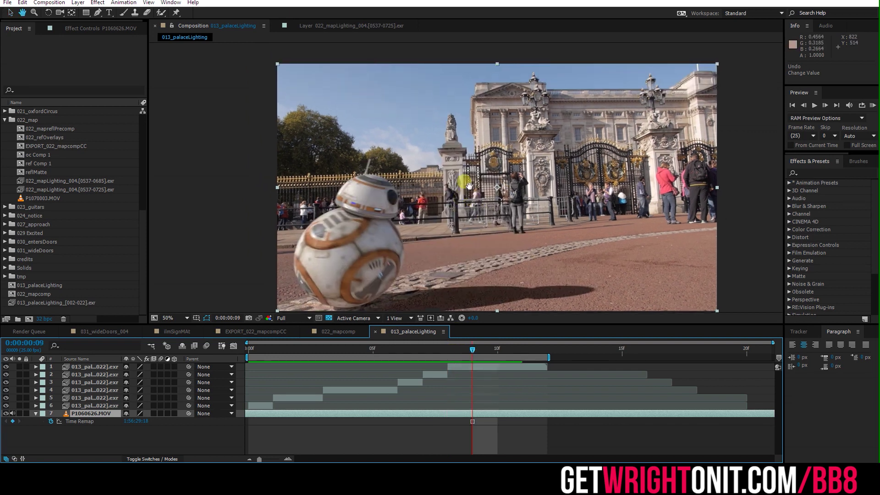
{"action": "left_click_drag", "start_coordinate": [420, 233], "coordinate": [415, 219]}
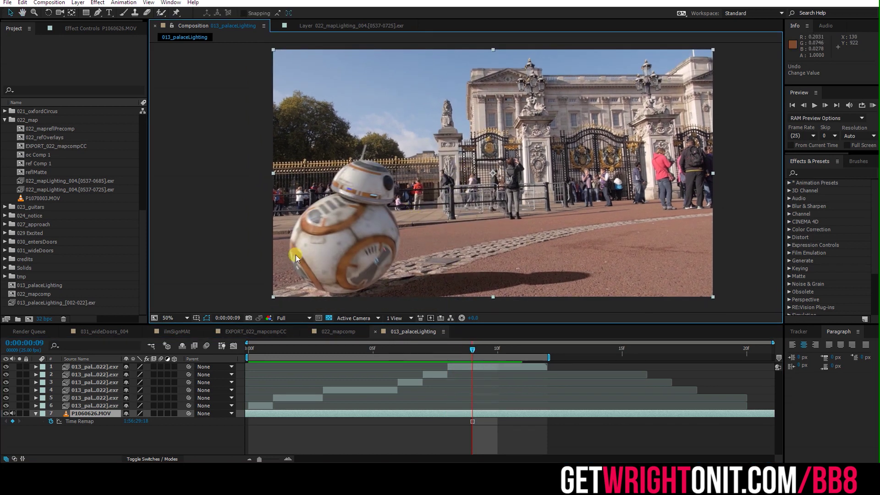
{"action": "mouse_move", "coordinate": [477, 351]}
{"action": "left_mouse_down"}
{"action": "mouse_move", "coordinate": [537, 355]}
{"action": "mouse_move", "coordinate": [330, 383]}
{"action": "mouse_move", "coordinate": [256, 369]}
{"action": "mouse_move", "coordinate": [255, 350]}
{"action": "mouse_move", "coordinate": [535, 361]}
{"action": "mouse_move", "coordinate": [481, 366]}
{"action": "mouse_move", "coordinate": [489, 361]}
{"action": "left_mouse_up"}
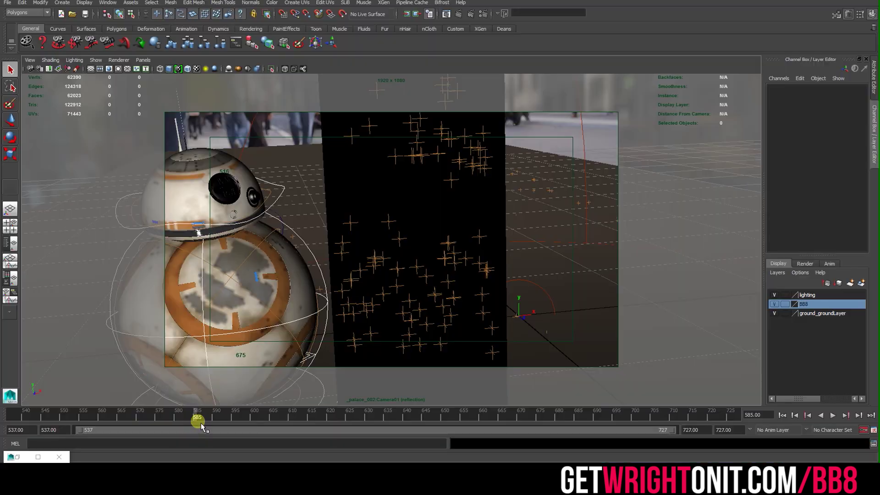
{"action": "left_click_drag", "start_coordinate": [200, 422], "coordinate": [471, 424]}
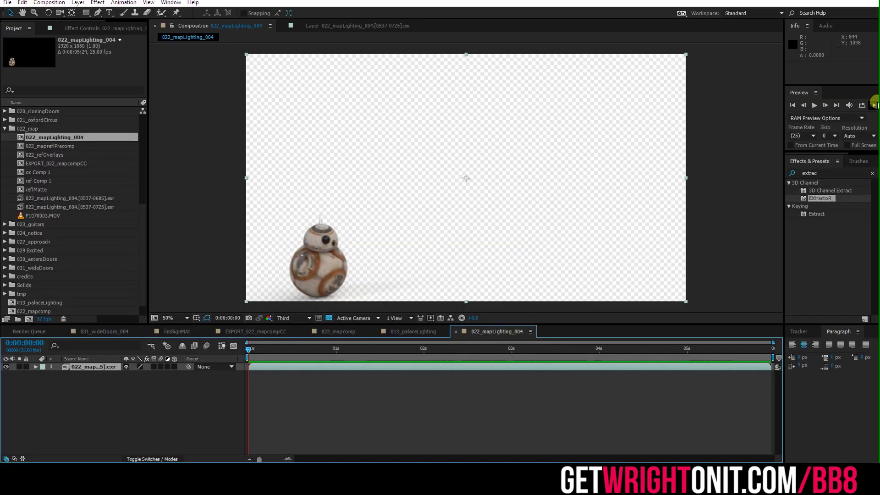
RAM-preview 022_mapLighting_004, then set the 022_mapcomp preview resolution to Half.
{"action": "left_click", "coordinate": [873, 105]}
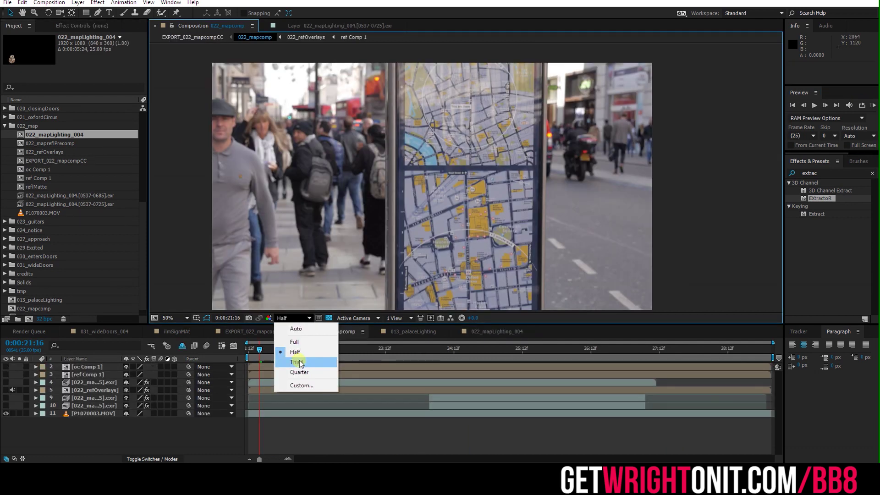
{"action": "left_click", "coordinate": [282, 351]}
{"action": "left_click", "coordinate": [253, 351]}
Scrub 022_mapcomp from 0:00:21:13 to 0:00:22:12, then bring 022_mapLighting_004 to 0:00:01:04.
{"action": "left_click_drag", "start_coordinate": [253, 351], "coordinate": [251, 351]}
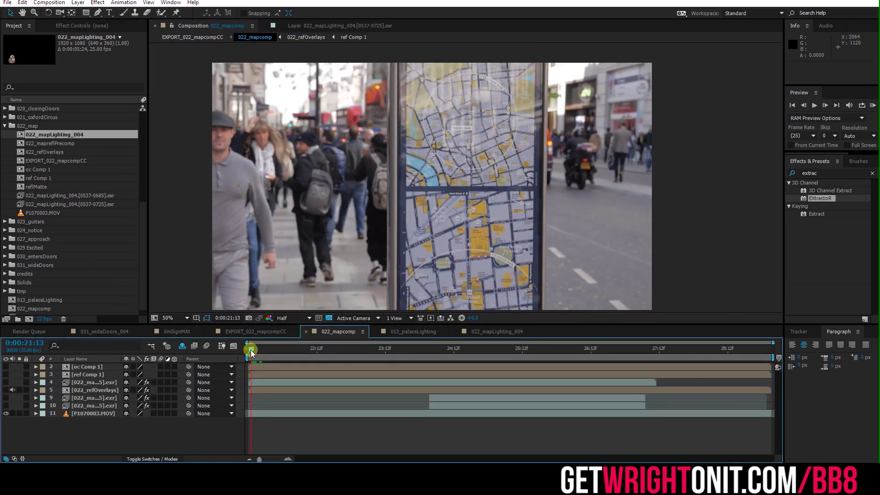
{"action": "left_click_drag", "start_coordinate": [271, 349], "coordinate": [319, 369]}
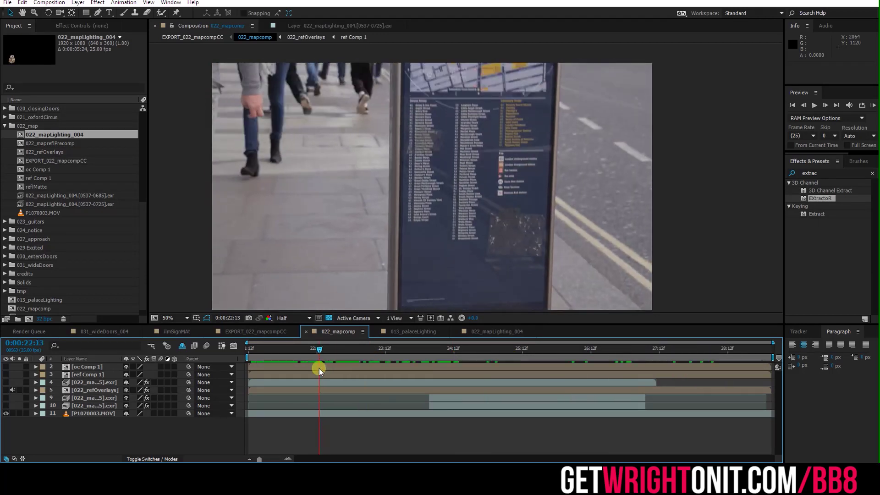
{"action": "left_click", "coordinate": [491, 333]}
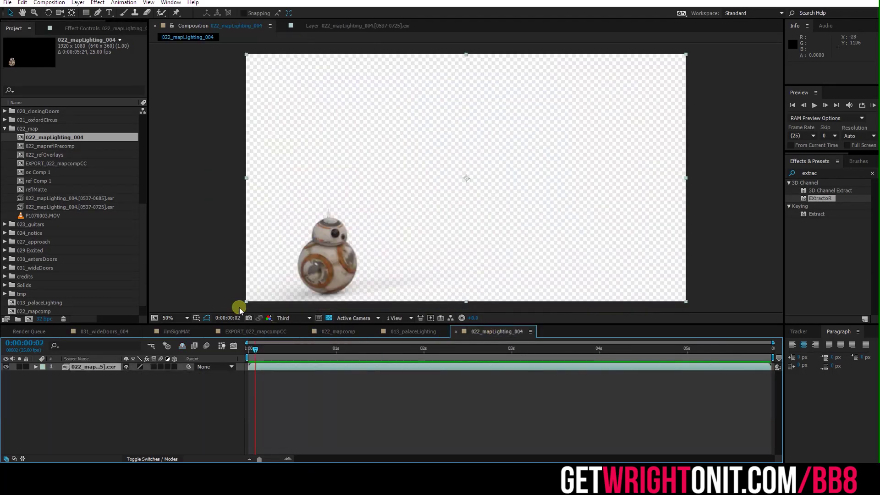
{"action": "left_click_drag", "start_coordinate": [291, 351], "coordinate": [351, 350]}
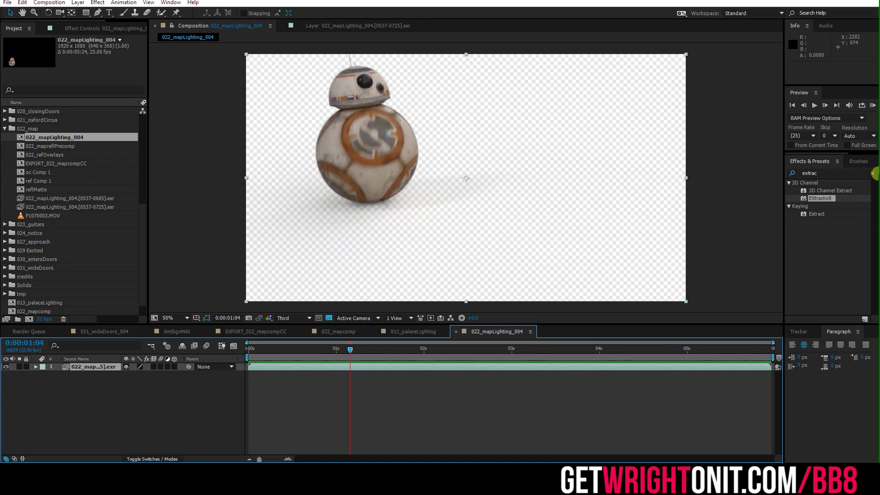
Apply EXtractoR to the BB-8 render and display its occlusion pass.
{"action": "left_click_drag", "start_coordinate": [814, 204], "coordinate": [76, 366]}
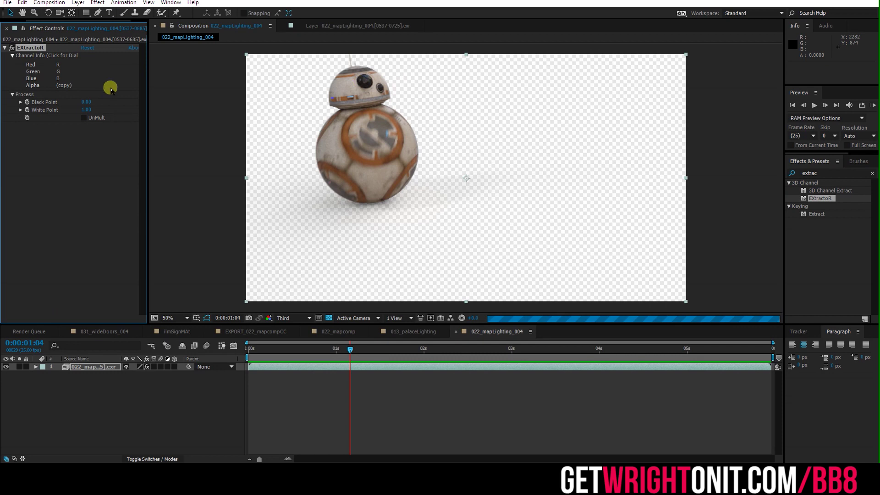
{"action": "left_click", "coordinate": [64, 78]}
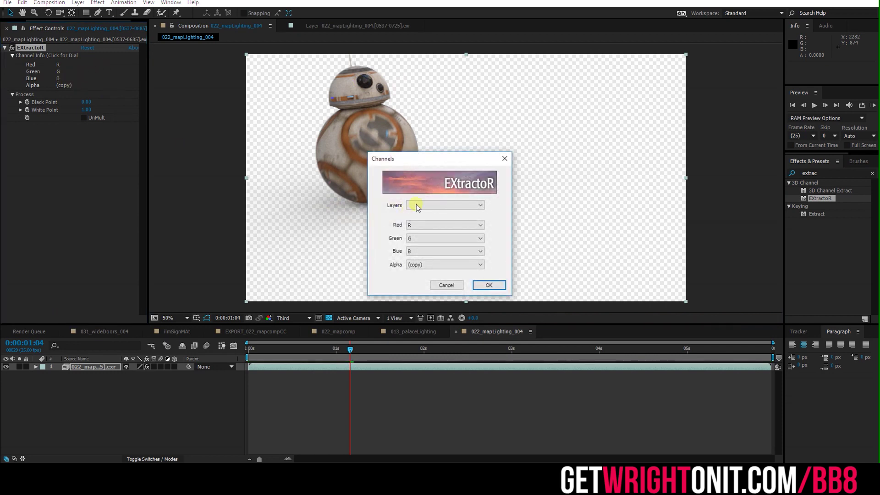
{"action": "left_click", "coordinate": [418, 205]}
{"action": "left_click", "coordinate": [426, 213]}
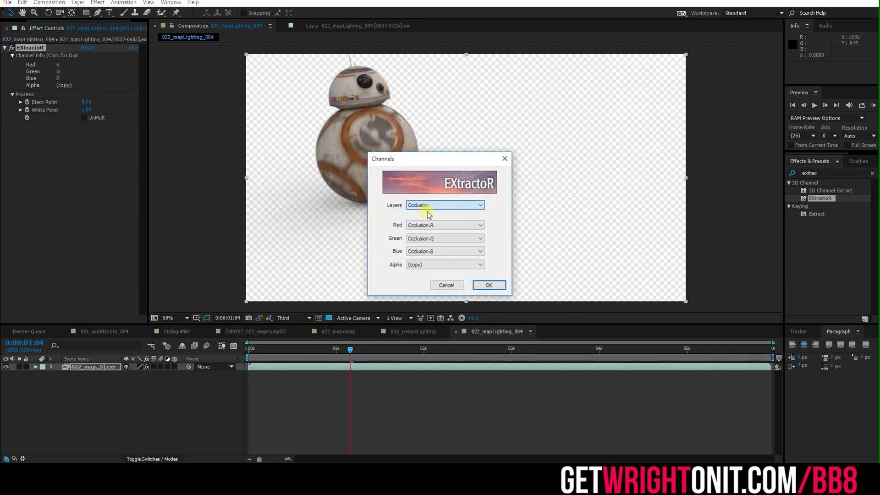
{"action": "left_click", "coordinate": [486, 284]}
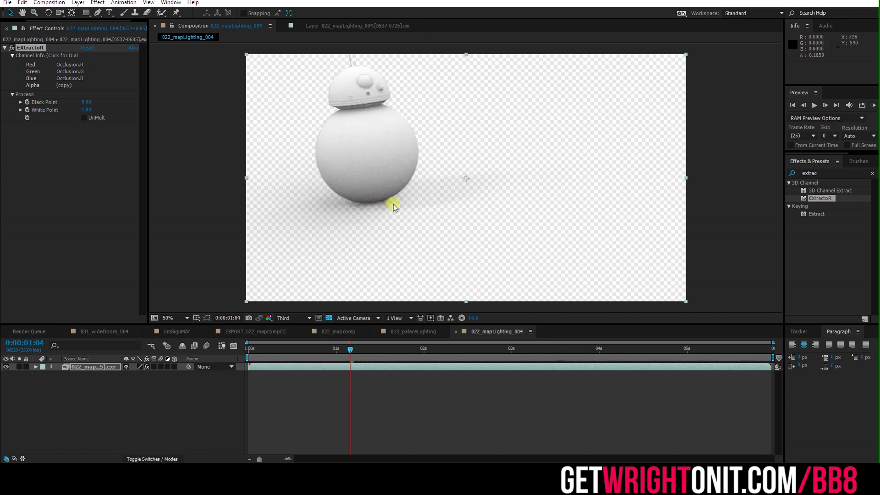
Switch EXtractoR to the diffuse pass, then to the multimatte pass.
{"action": "left_click", "coordinate": [85, 73]}
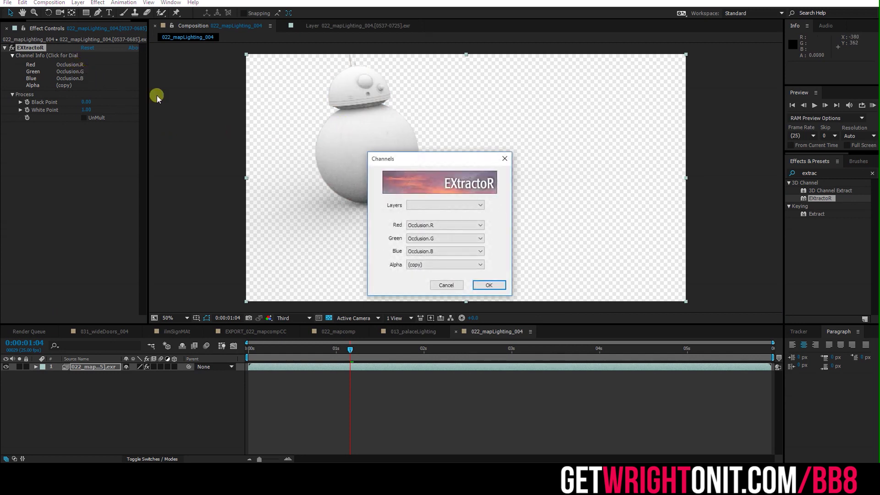
{"action": "left_click", "coordinate": [441, 204]}
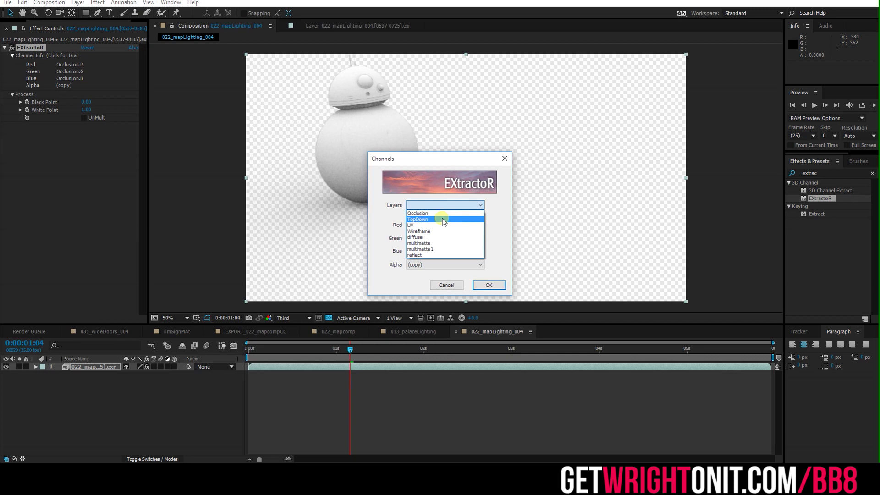
{"action": "left_click", "coordinate": [442, 237]}
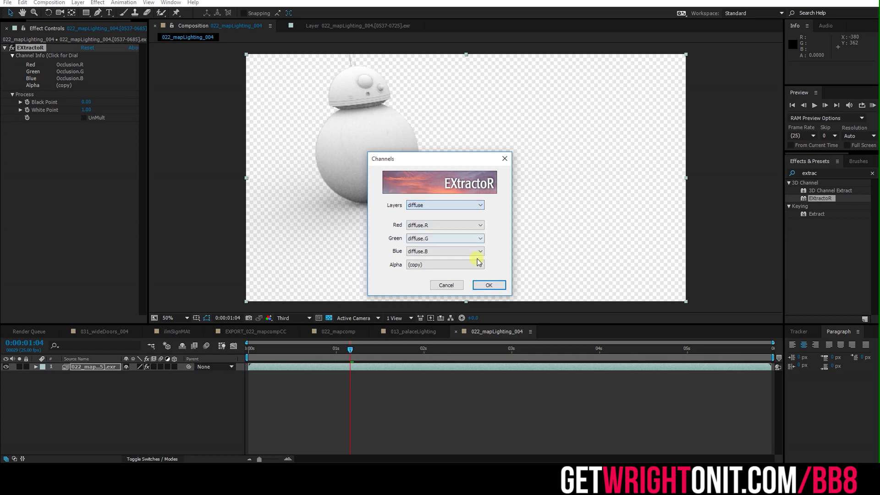
{"action": "left_click", "coordinate": [489, 285]}
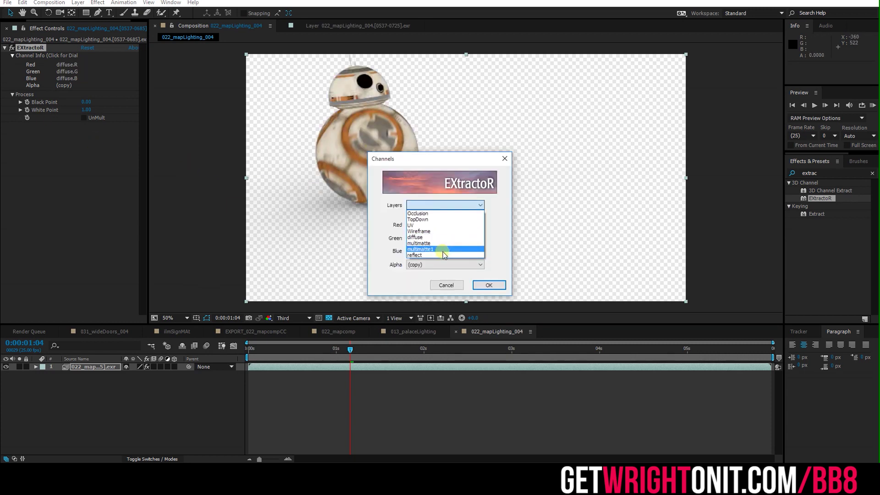
{"action": "left_click", "coordinate": [442, 251]}
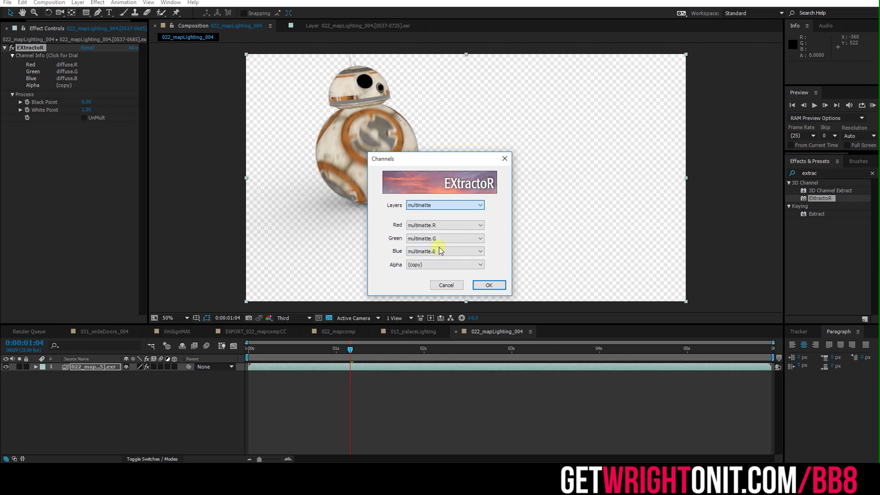
{"action": "left_click", "coordinate": [489, 285]}
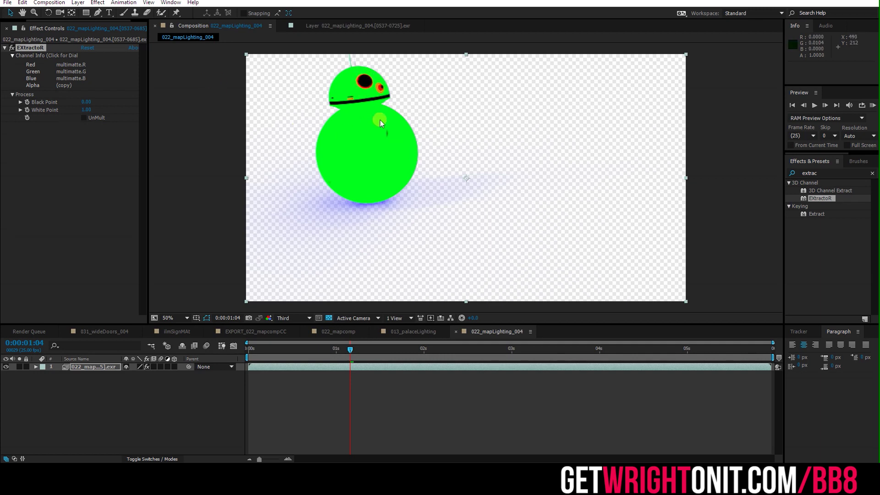
Set EXtractoR's channel to the reflect pass.
{"action": "left_click", "coordinate": [51, 55]}
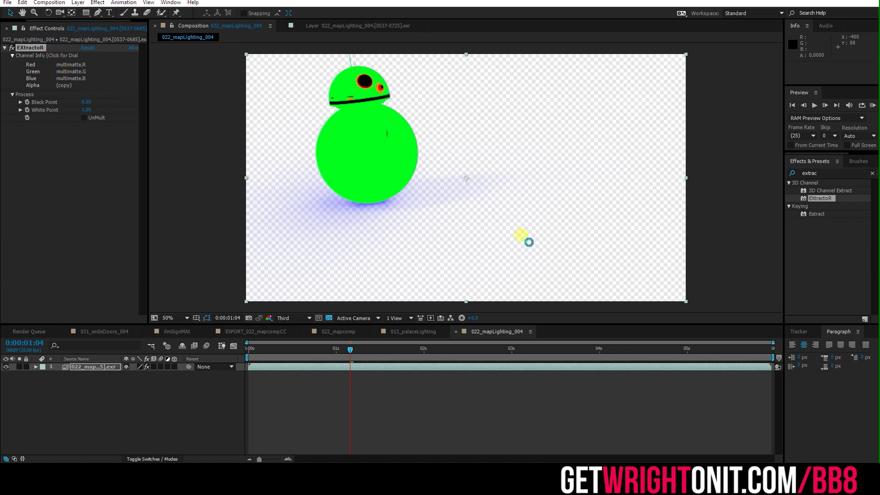
{"action": "left_click", "coordinate": [443, 206]}
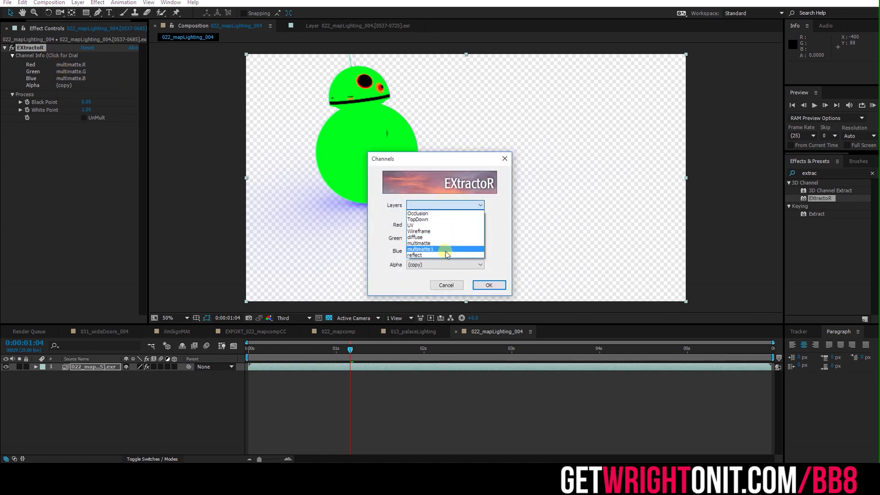
{"action": "left_click", "coordinate": [446, 255]}
{"action": "left_click", "coordinate": [497, 286]}
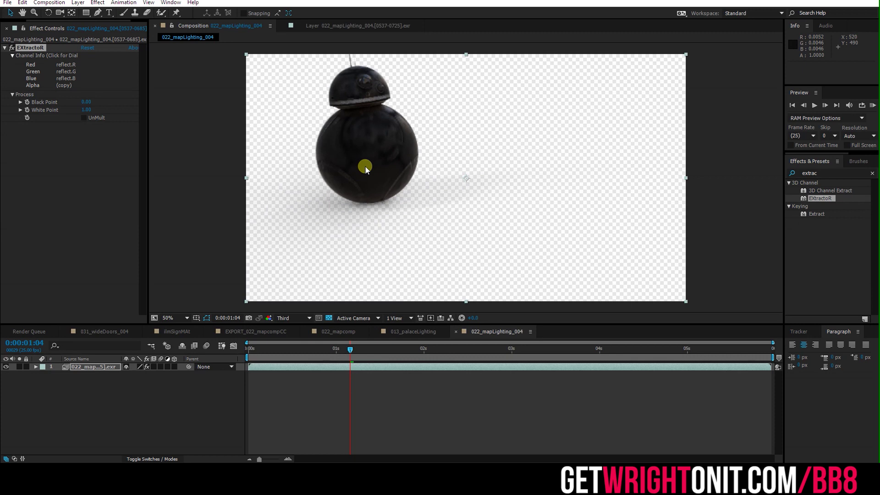
In 022_mapcomp at 0:00:21:12, turn on the BB-8 render layer.
{"action": "left_click", "coordinate": [338, 331]}
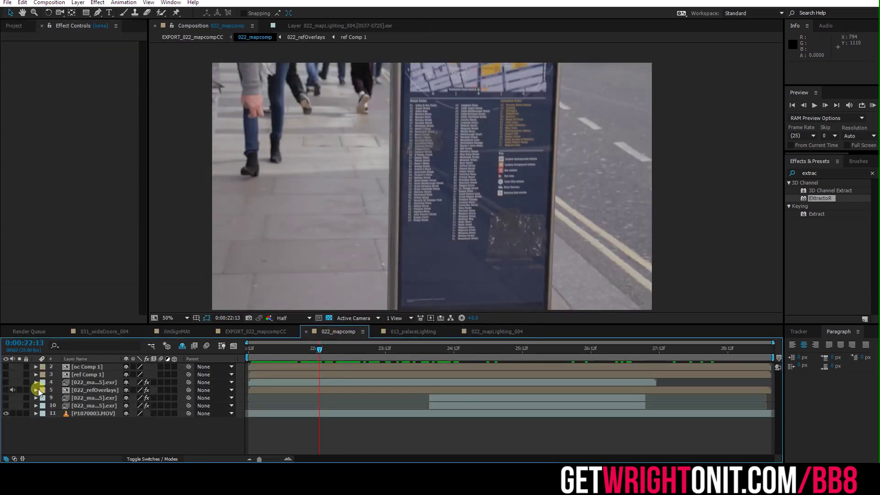
{"action": "left_click_drag", "start_coordinate": [428, 348], "coordinate": [250, 353]}
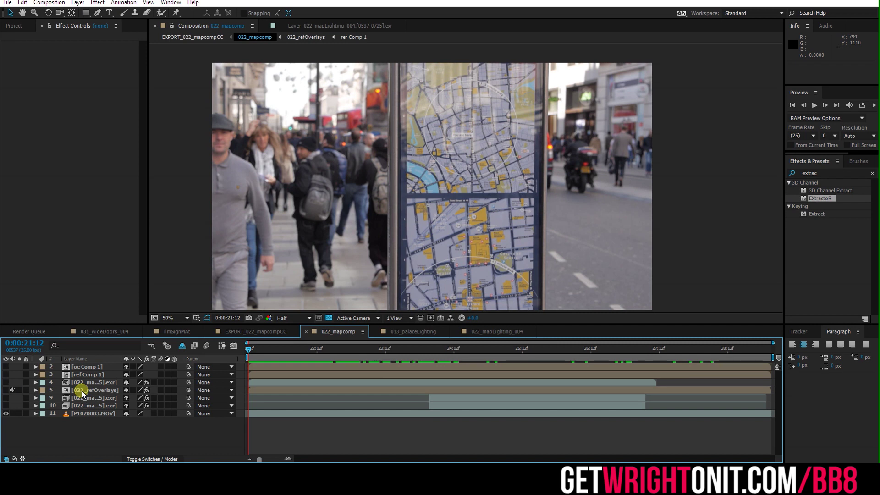
{"action": "left_click", "coordinate": [6, 383]}
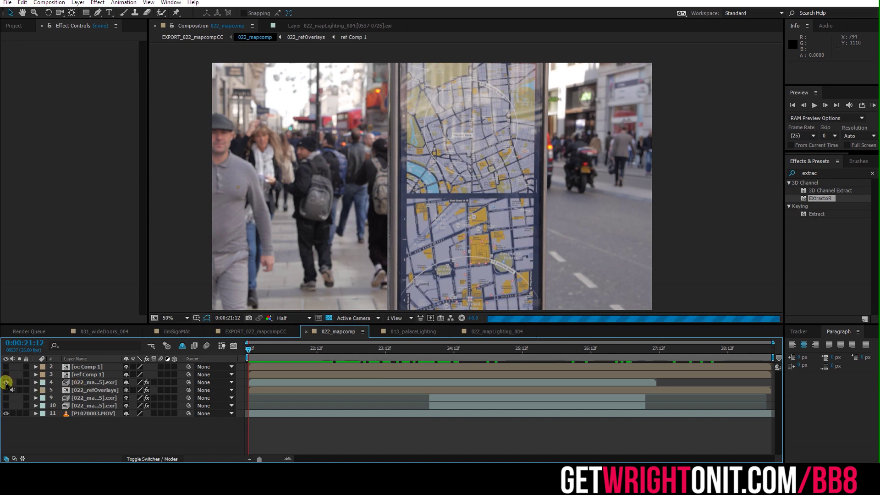
Check the shot at 0:00:22:12, 0:00:23:15 and 0:00:25:12, then return to 0:00:21:12.
{"action": "left_click", "coordinate": [254, 348]}
{"action": "left_click", "coordinate": [315, 349]}
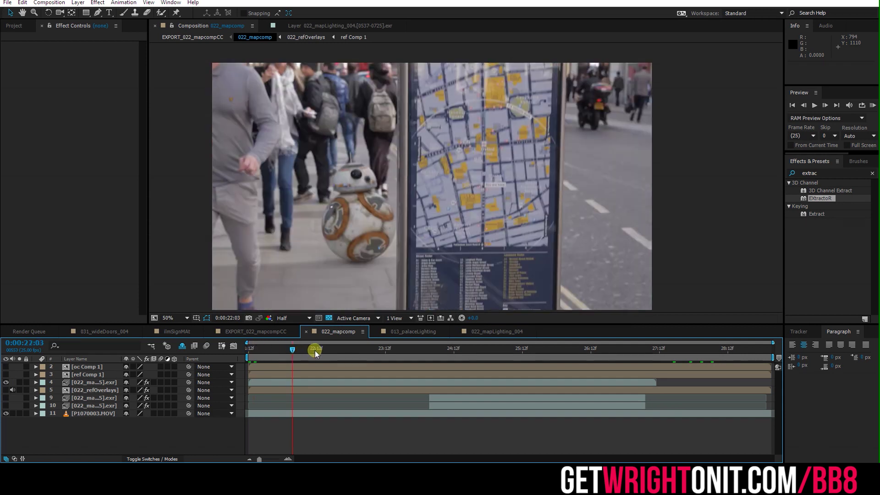
{"action": "left_click", "coordinate": [393, 350]}
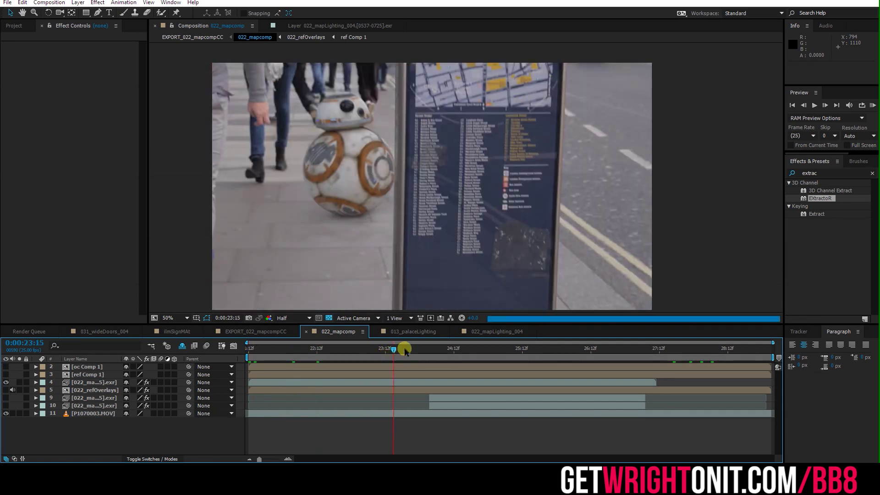
{"action": "left_click", "coordinate": [521, 350]}
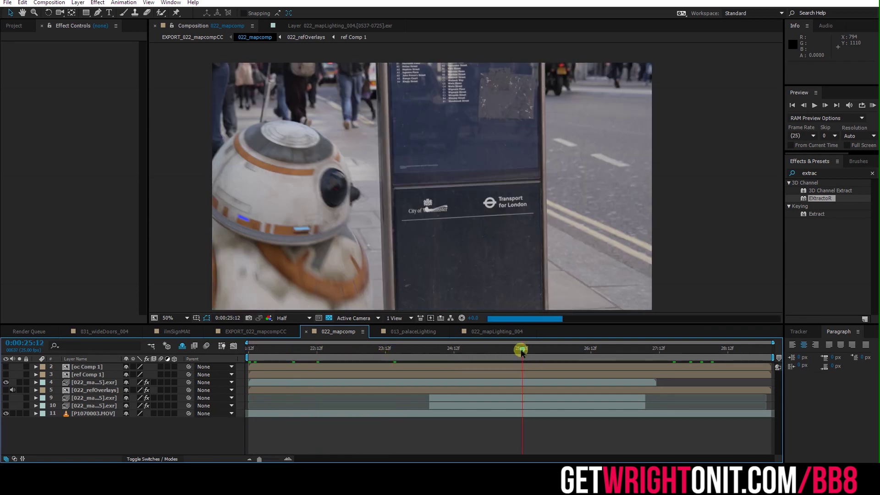
{"action": "left_click_drag", "start_coordinate": [479, 346], "coordinate": [249, 354]}
{"action": "left_click", "coordinate": [292, 262]}
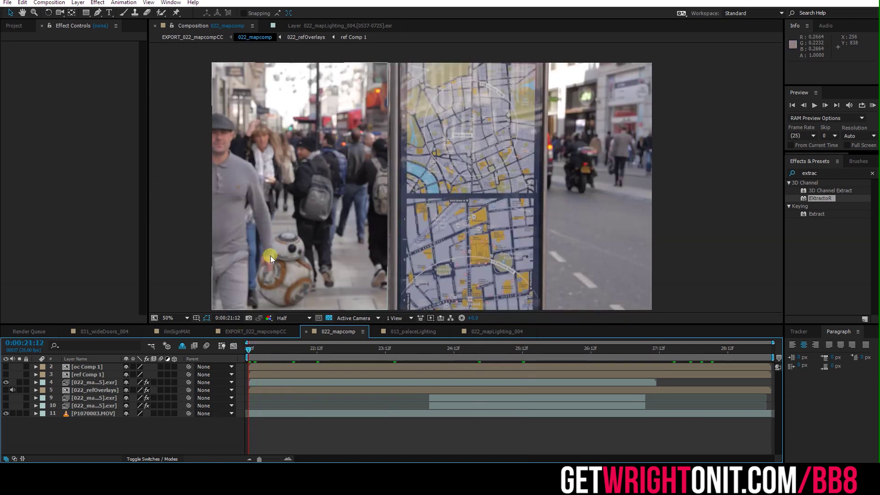
{"action": "key", "text": "slash"}
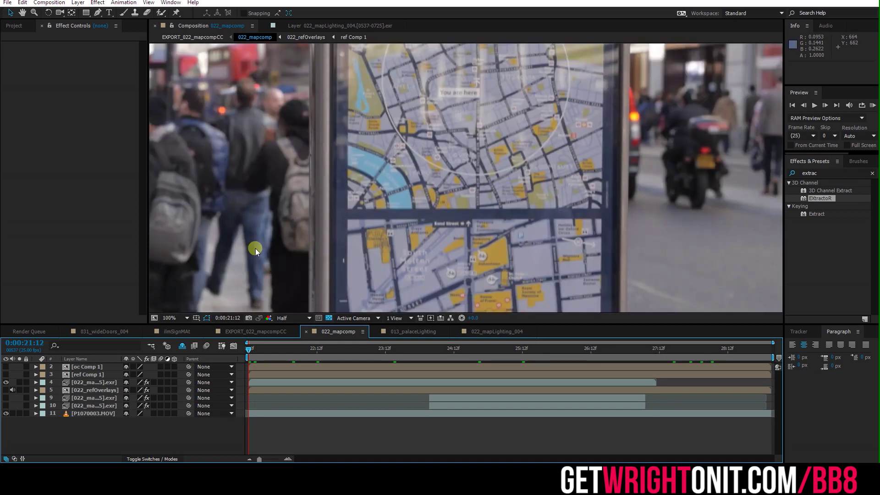
{"action": "left_click_drag", "start_coordinate": [407, 153], "coordinate": [726, 27]}
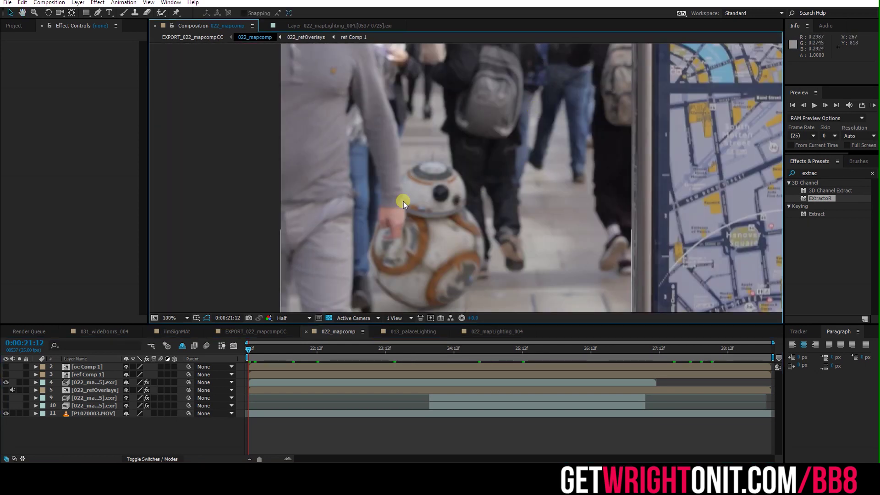
{"action": "key", "text": "comma"}
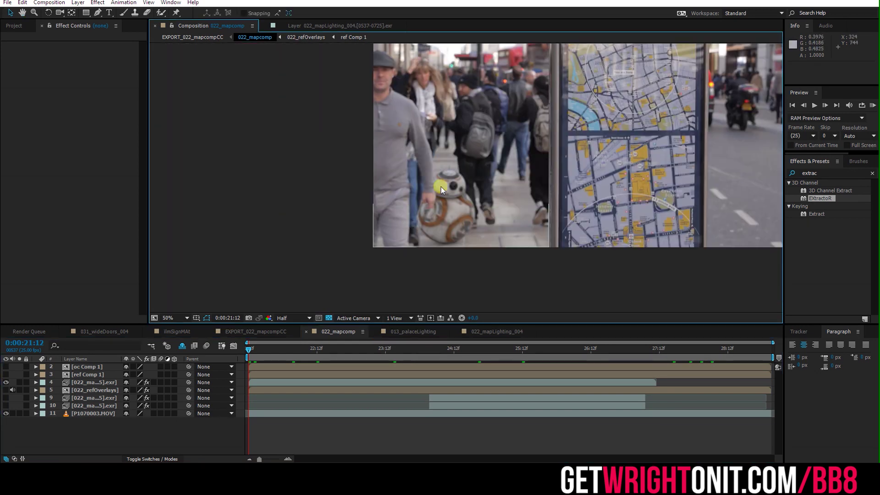
{"action": "left_click", "coordinate": [107, 382]}
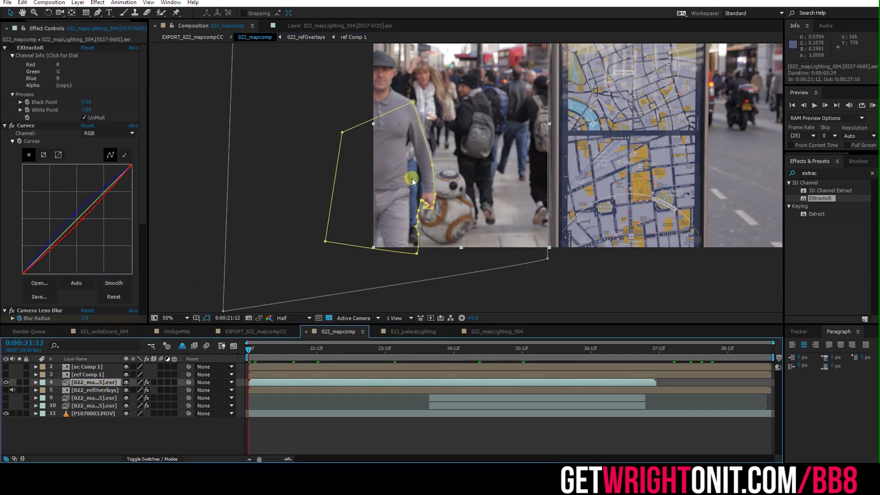
{"action": "key", "text": "period"}
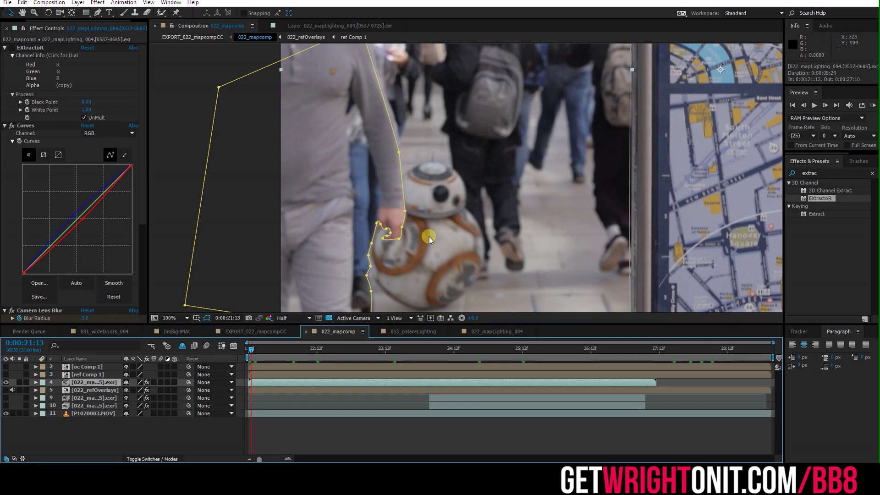
{"action": "key", "text": "Page_Down"}
{"action": "key", "text": "Page_Down"}
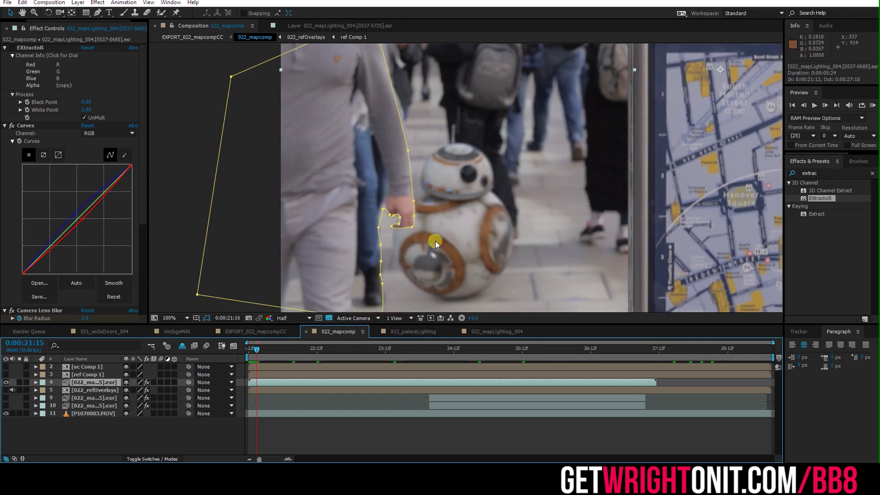
{"action": "key", "text": "Page_Down"}
{"action": "key", "text": "Page_Down"}
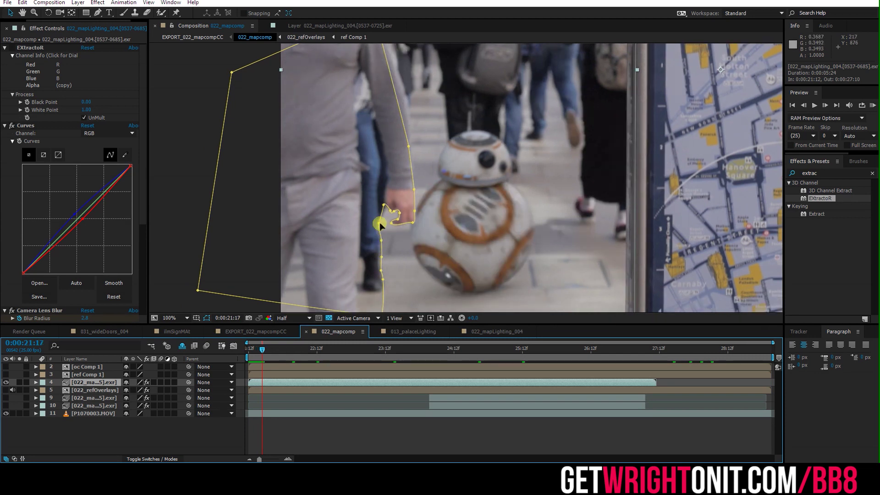
{"action": "key", "text": "Page_Down"}
{"action": "key", "text": "Page_Down"}
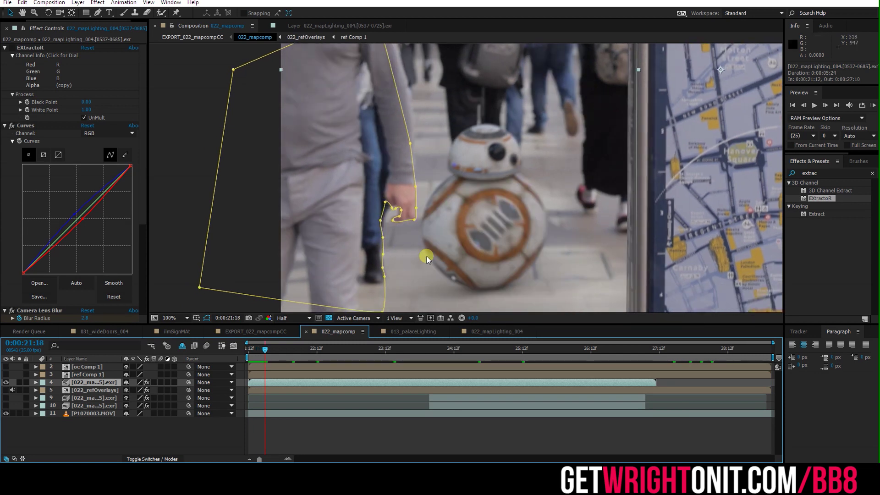
{"action": "scroll", "coordinate": [485, 238], "scroll_direction": "down", "scroll_amount": 2}
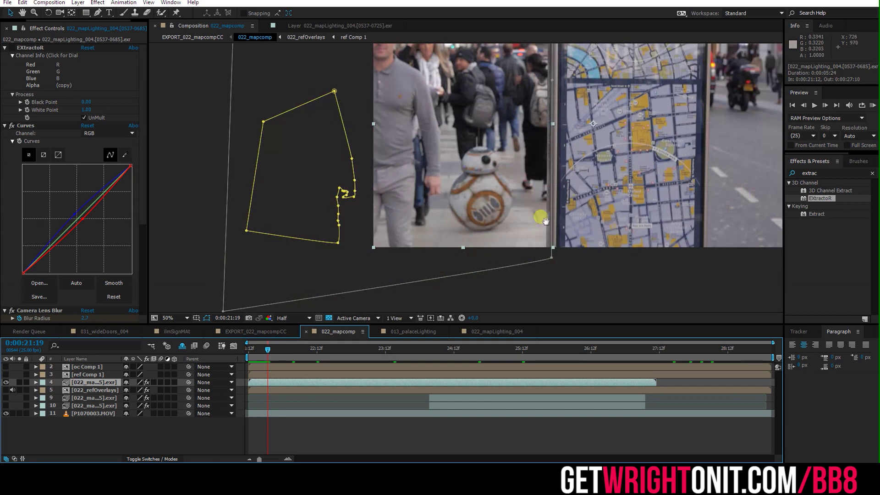
{"action": "left_click_drag", "start_coordinate": [316, 350], "coordinate": [366, 341]}
{"action": "left_click", "coordinate": [317, 349]}
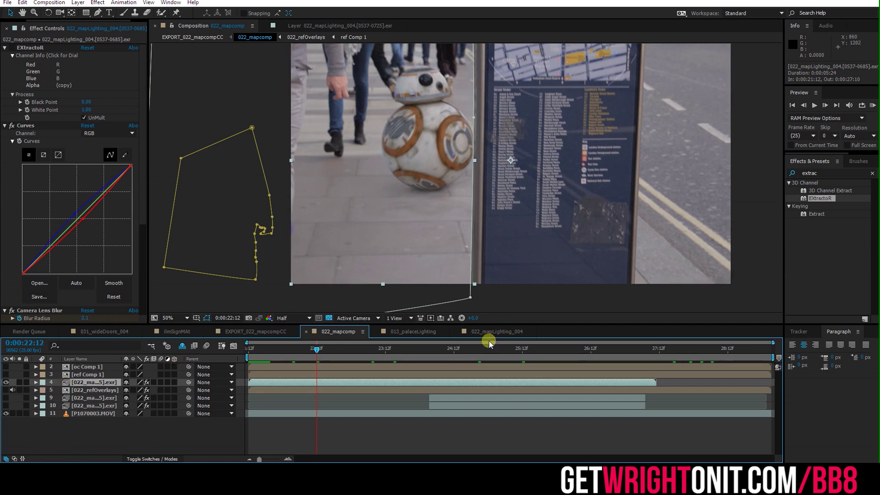
Check frames 0:00:25:11, 0:00:23:20 and 0:00:23:07, panning to centre BB-8's head by the sign.
{"action": "left_click", "coordinate": [519, 348]}
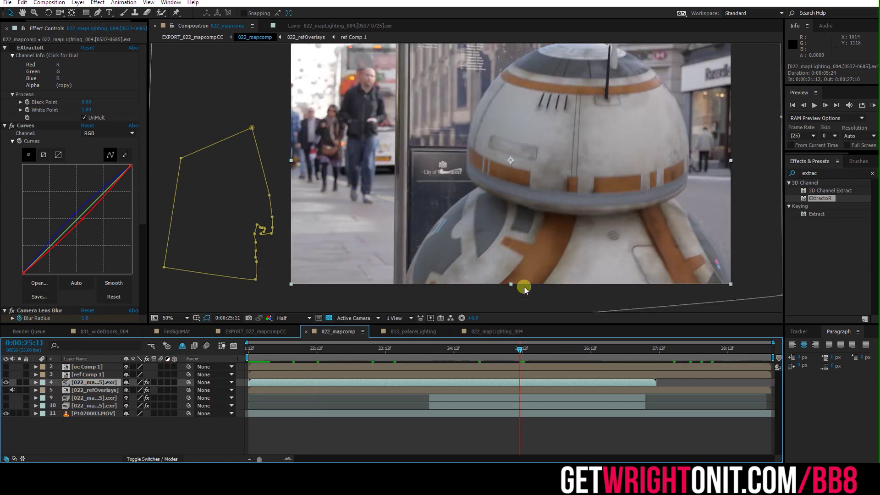
{"action": "left_click_drag", "start_coordinate": [518, 133], "coordinate": [504, 187]}
{"action": "left_click", "coordinate": [409, 351]}
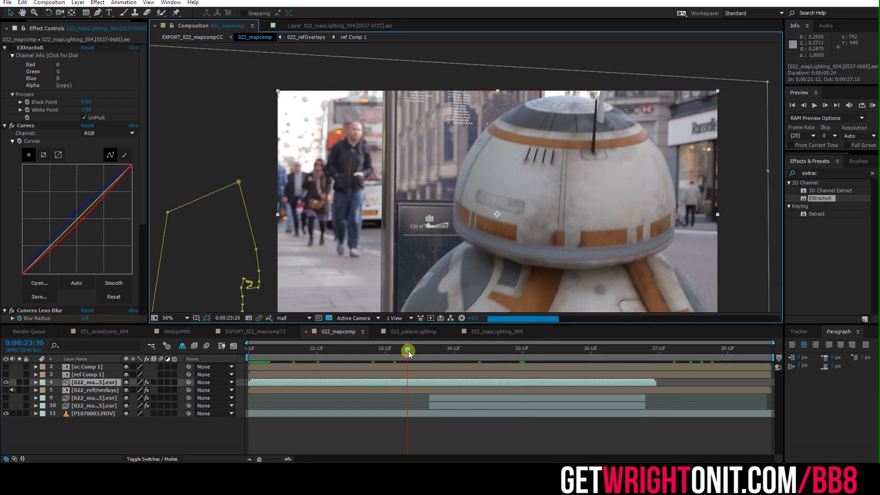
{"action": "left_click_drag", "start_coordinate": [457, 249], "coordinate": [465, 257]}
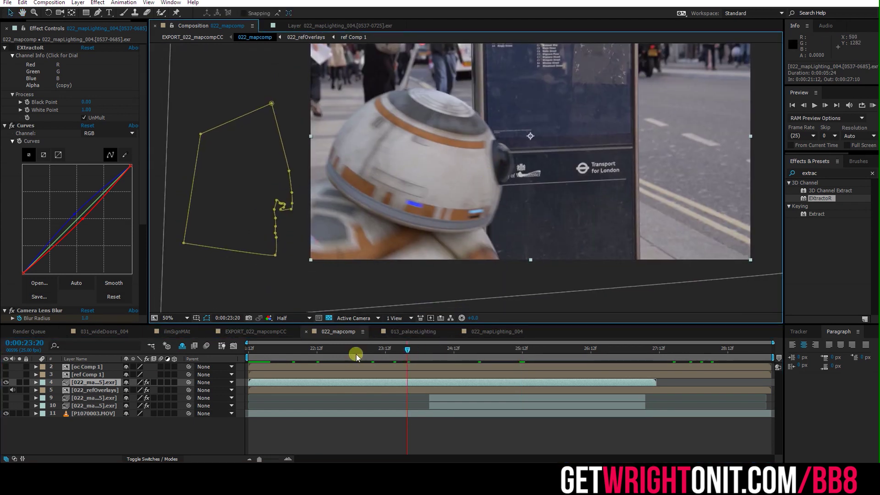
{"action": "left_click", "coordinate": [372, 349]}
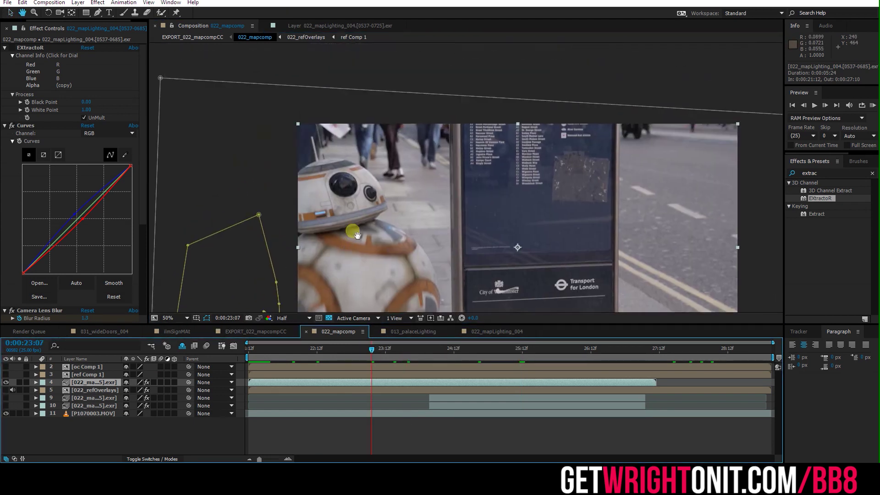
{"action": "scroll", "coordinate": [393, 152], "scroll_direction": "up", "scroll_amount": 2}
{"action": "left_click_drag", "start_coordinate": [395, 174], "coordinate": [510, 253]}
{"action": "scroll", "coordinate": [454, 199], "scroll_direction": "down", "scroll_amount": 2}
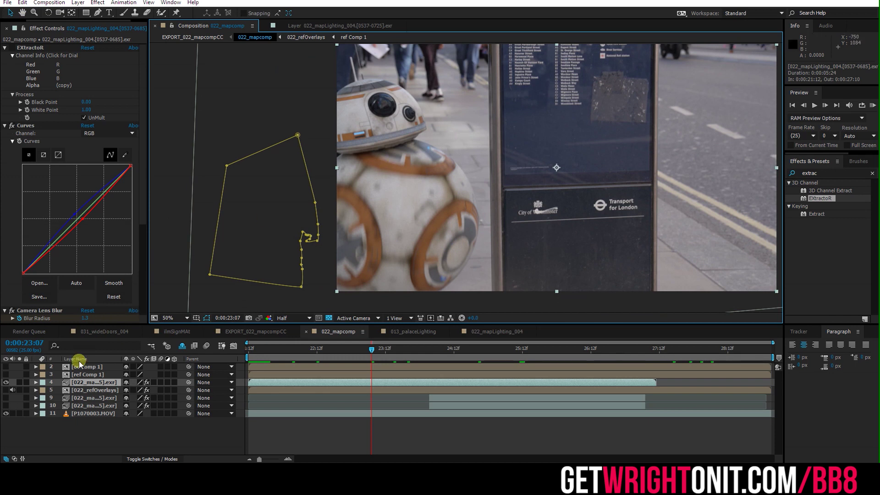
Toggle ref Comp 1 and oc Comp 1 on and off to compare their effect on BB-8.
{"action": "left_click", "coordinate": [5, 374]}
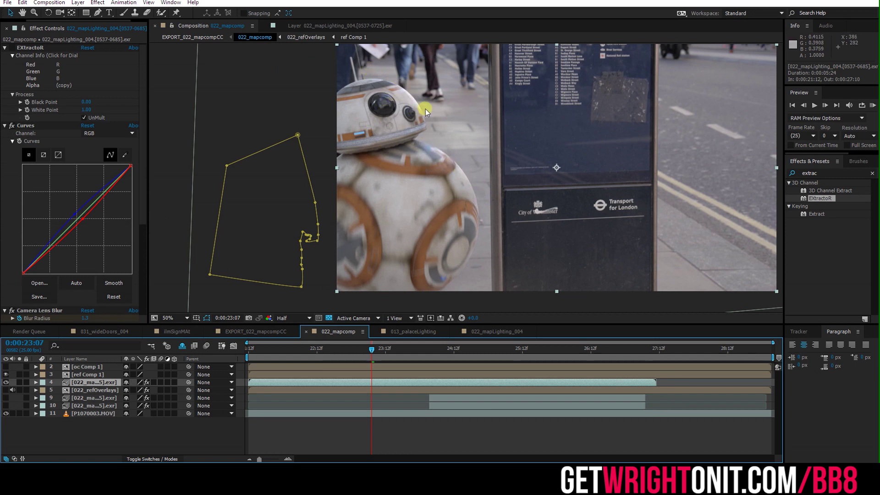
{"action": "left_click", "coordinate": [6, 375]}
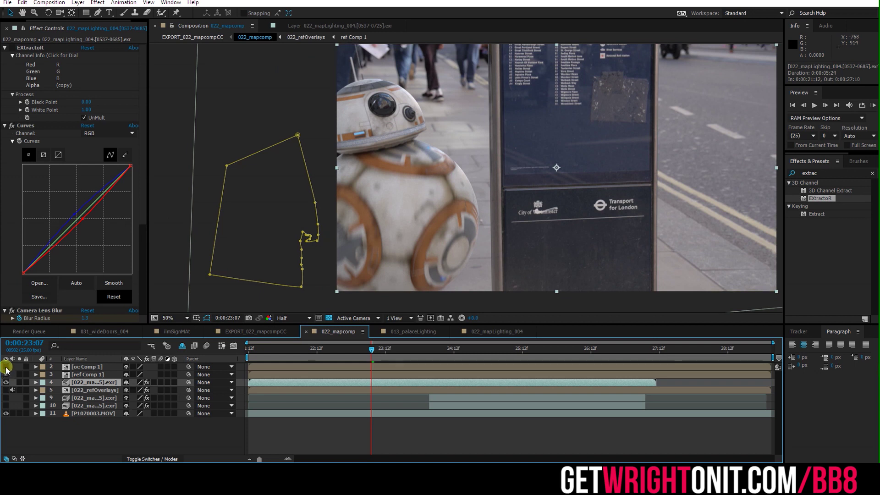
{"action": "left_click", "coordinate": [6, 367]}
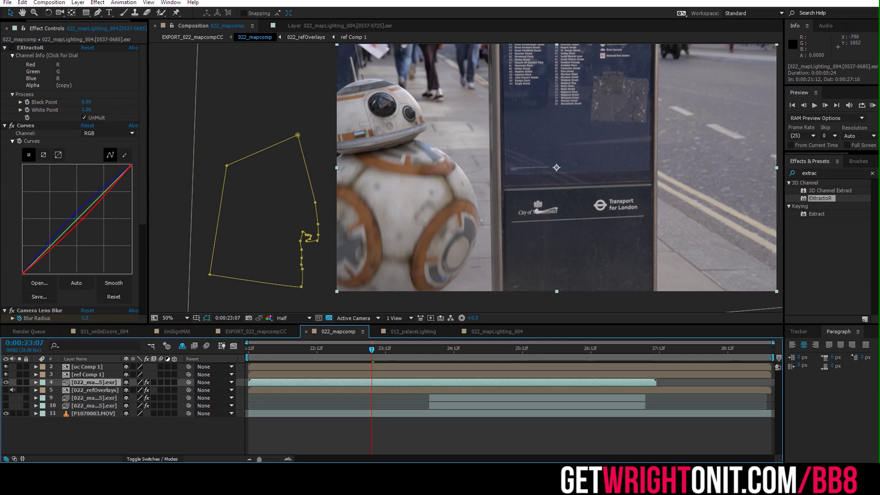
{"action": "left_click", "coordinate": [6, 367]}
{"action": "left_click", "coordinate": [6, 366]}
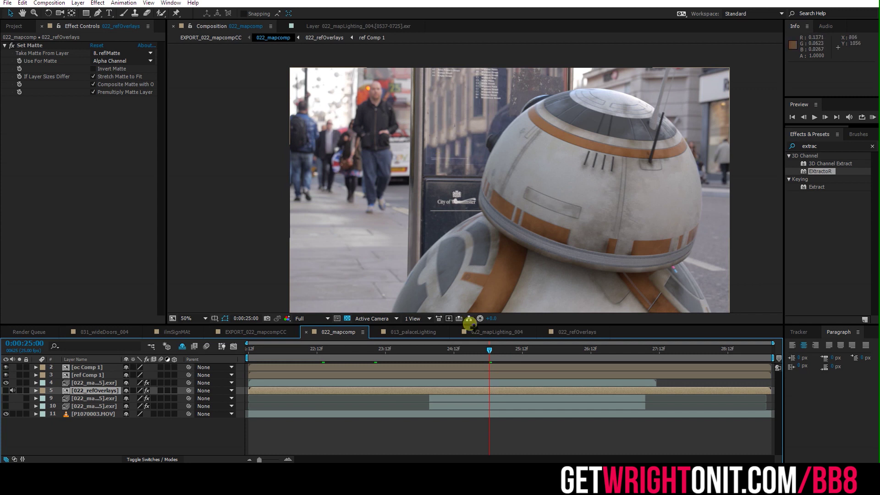
At 0:00:24:14, view at 100% then 50%, and reveal and select layer 10's reflection pass.
{"action": "left_click", "coordinate": [459, 349]}
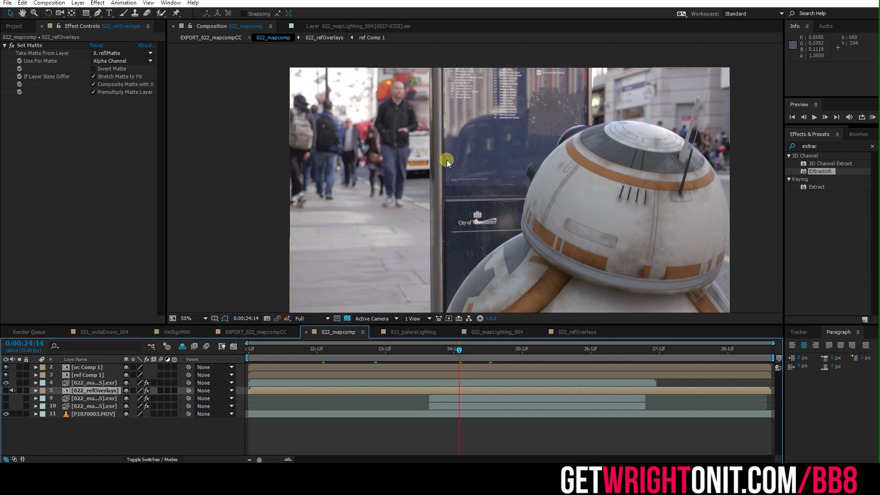
{"action": "key", "text": "period"}
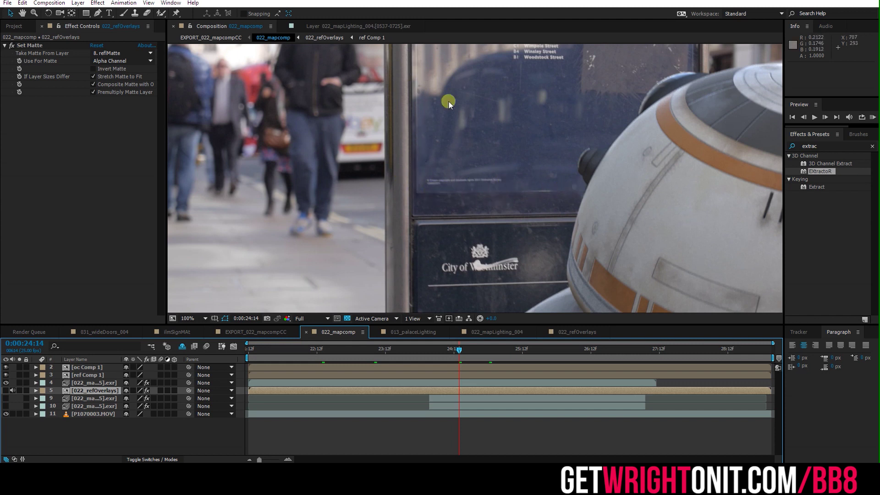
{"action": "key", "text": "comma"}
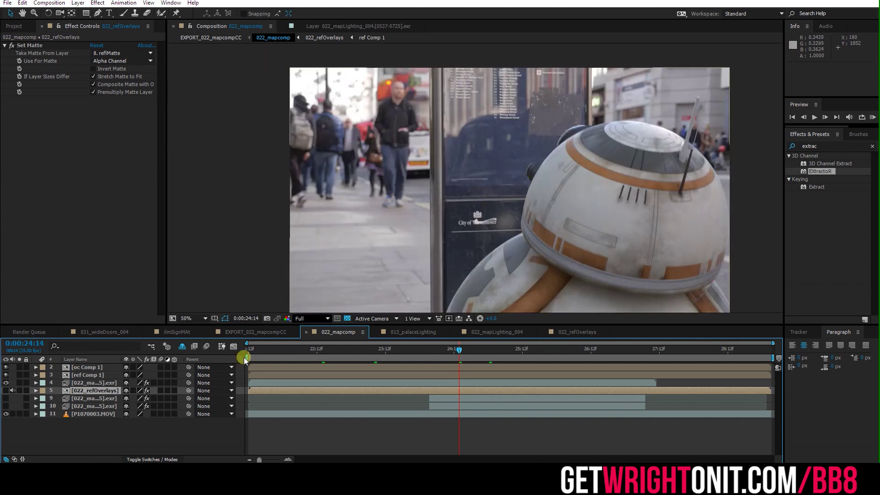
{"action": "left_click_drag", "start_coordinate": [6, 407], "coordinate": [6, 414]}
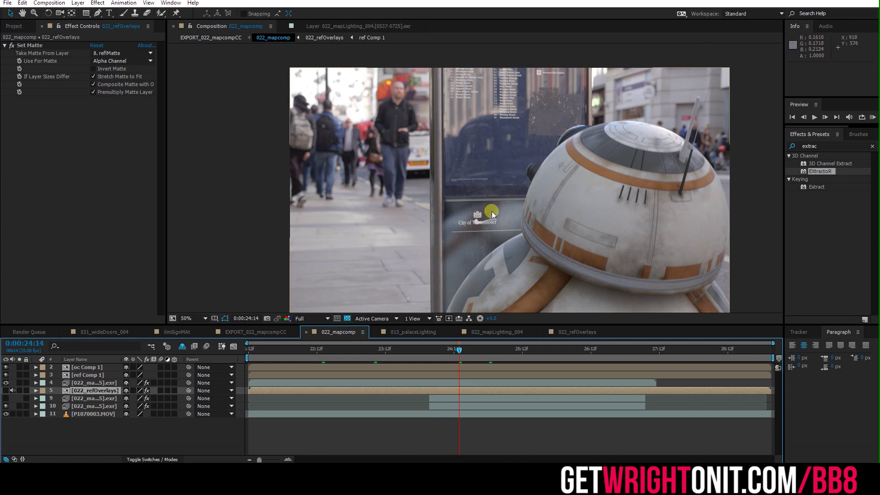
{"action": "left_click", "coordinate": [537, 407]}
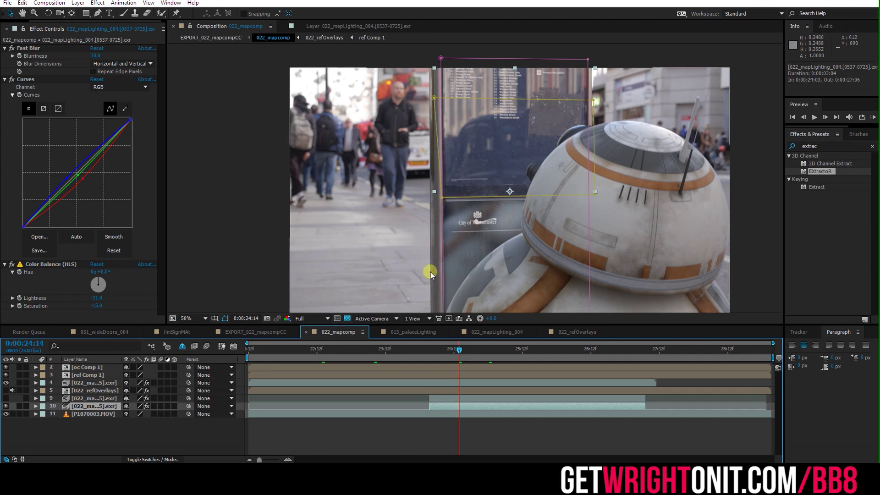
Turn on layer 9 to show BB-8's reflection in the sign's glass, then go to 0:00:25:00.
{"action": "key", "text": "period"}
{"action": "left_click_drag", "start_coordinate": [442, 226], "coordinate": [364, 124]}
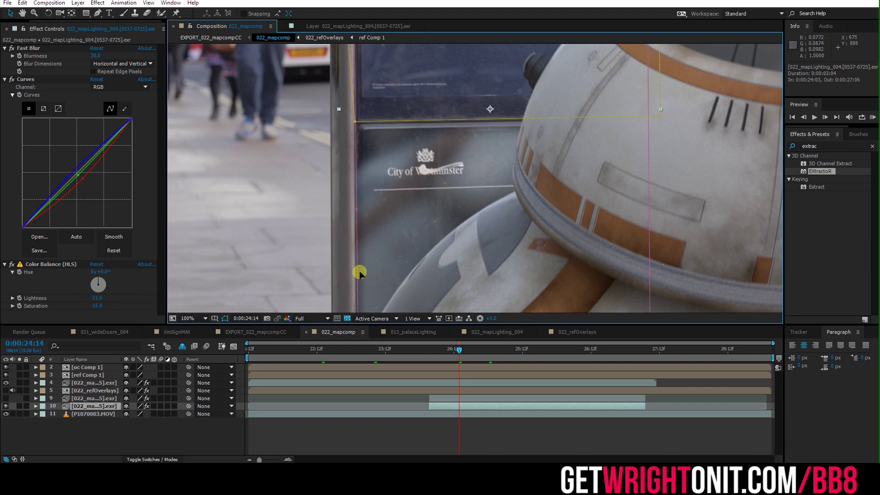
{"action": "scroll", "coordinate": [383, 124], "scroll_direction": "down", "scroll_amount": 2}
{"action": "left_click_drag", "start_coordinate": [452, 94], "coordinate": [416, 172]}
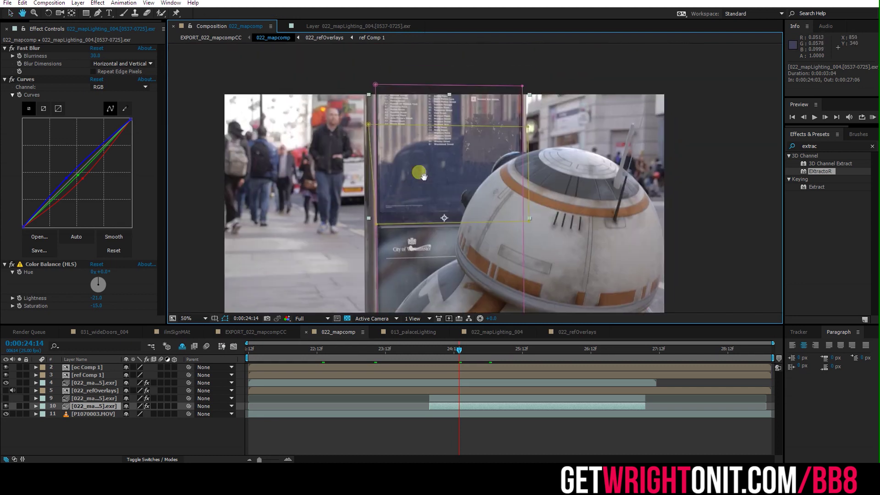
{"action": "left_click", "coordinate": [6, 398]}
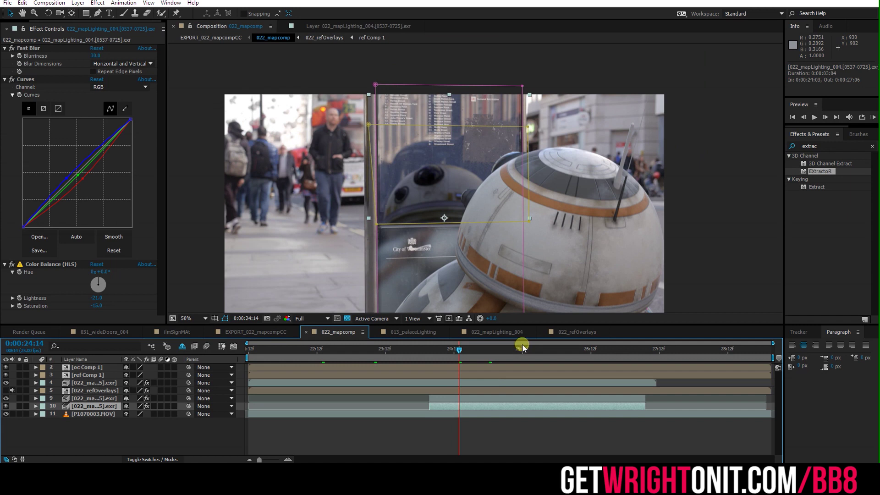
{"action": "left_click", "coordinate": [484, 350]}
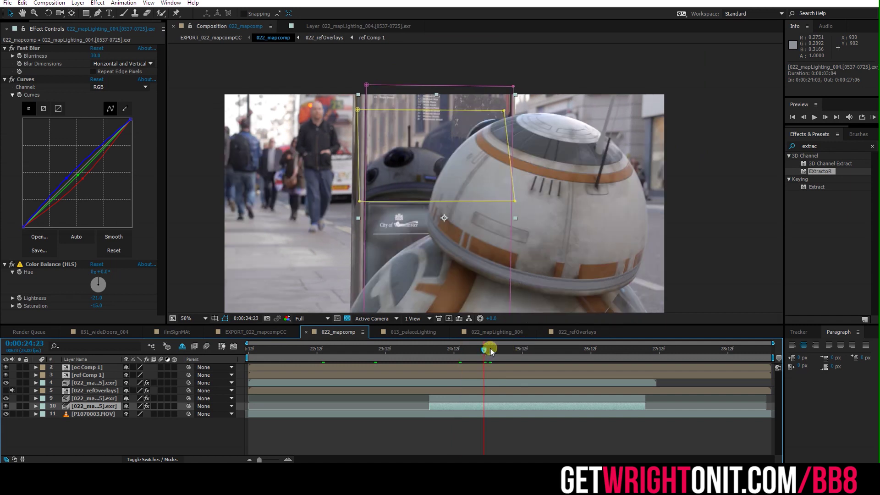
{"action": "left_click", "coordinate": [490, 351]}
Deselect layer 10, compare layer 9 off, and hide the 022_refOverlays layer's faint rectangle.
{"action": "left_click", "coordinate": [368, 428]}
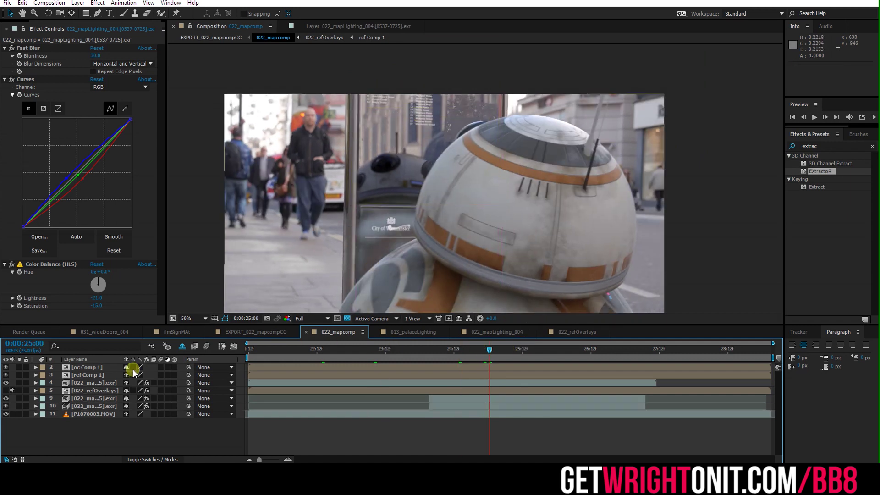
{"action": "scroll", "coordinate": [389, 170], "scroll_direction": "up", "scroll_amount": 2}
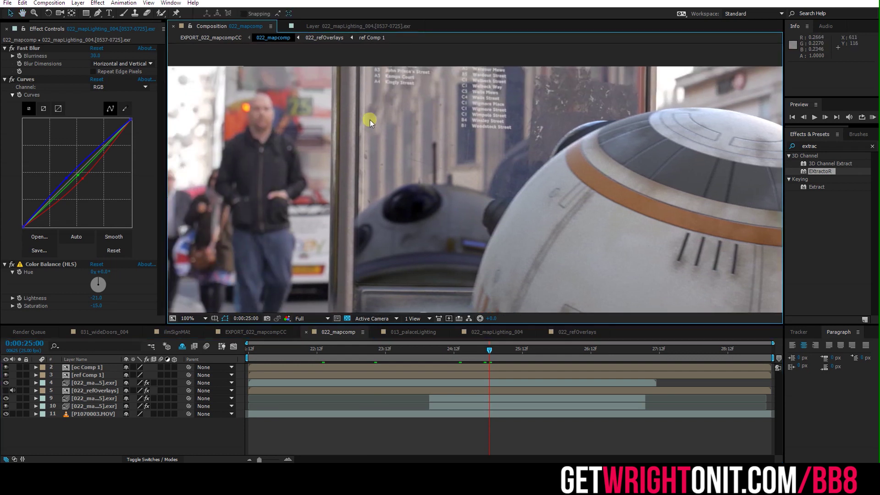
{"action": "left_click", "coordinate": [6, 398]}
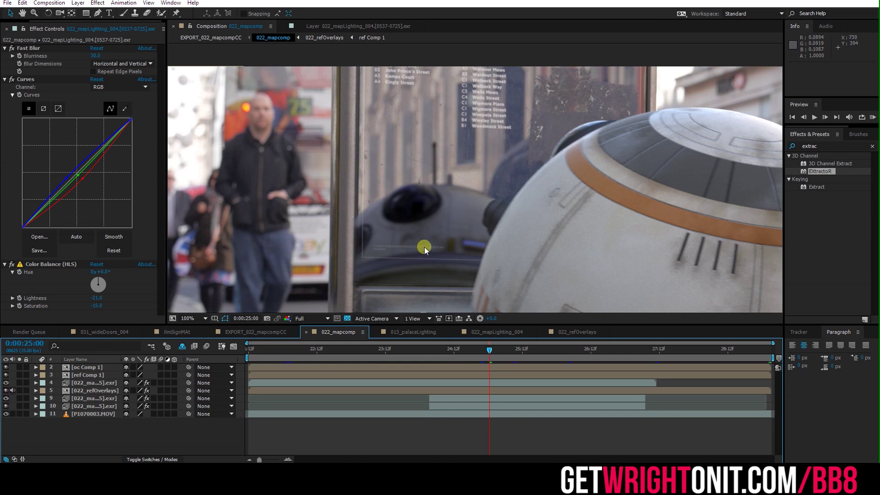
{"action": "scroll", "coordinate": [389, 254], "scroll_direction": "up", "scroll_amount": 2}
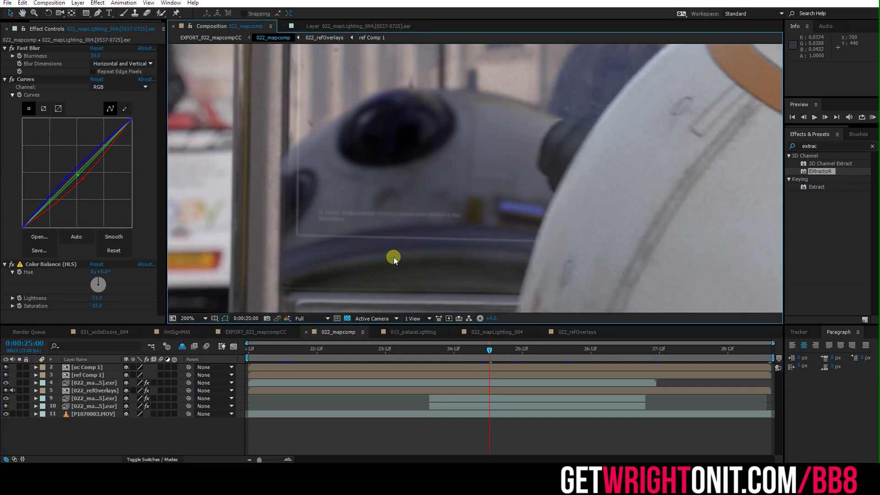
{"action": "scroll", "coordinate": [394, 258], "scroll_direction": "down", "scroll_amount": 2}
{"action": "left_click", "coordinate": [6, 391]}
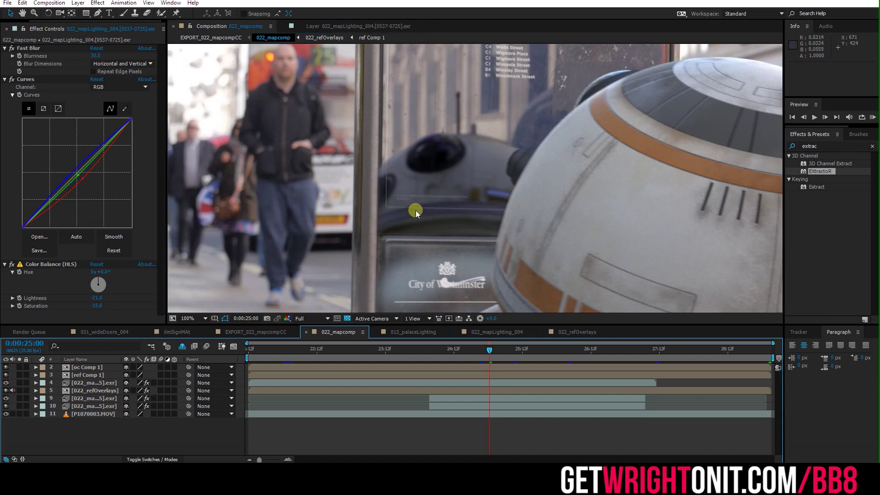
Select layers 4 and 5, then toggle layer 9's reflection on and off, leaving it on.
{"action": "left_click", "coordinate": [92, 384]}
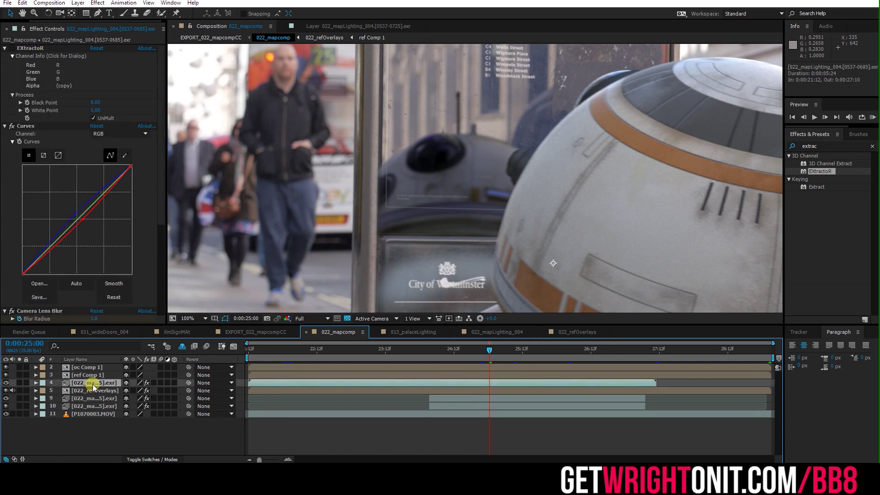
{"action": "left_click", "coordinate": [92, 389]}
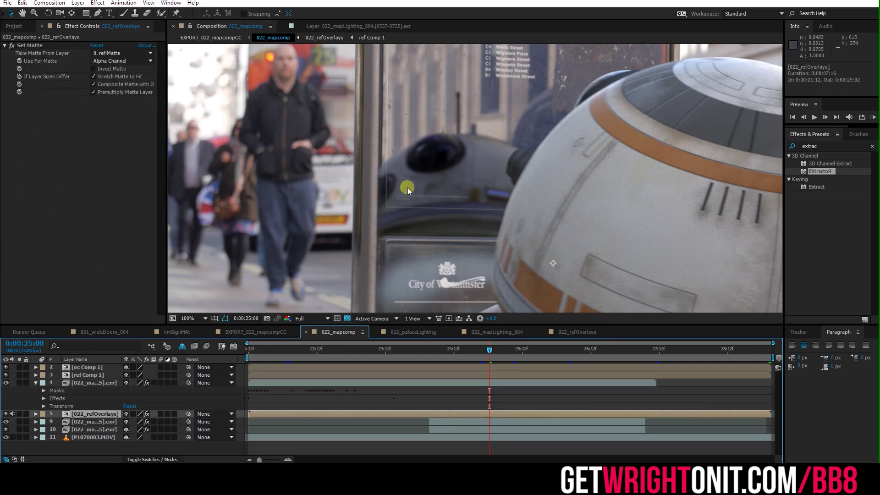
{"action": "left_click", "coordinate": [6, 422]}
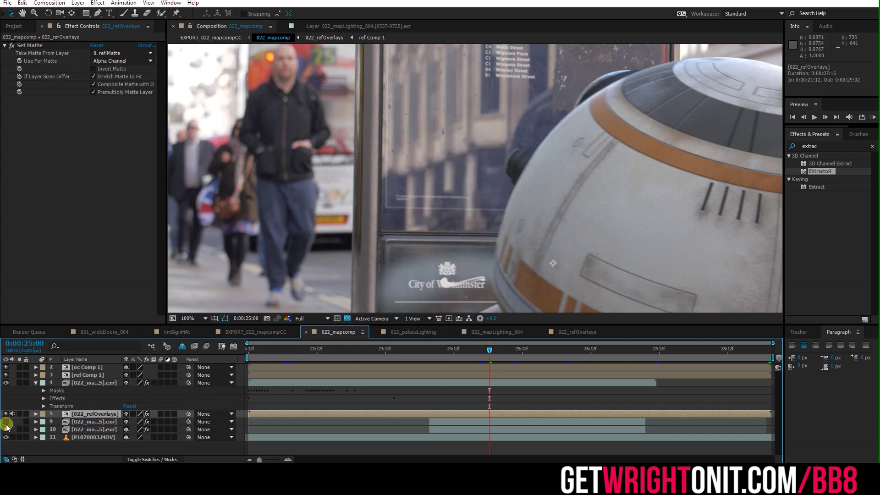
{"action": "left_click", "coordinate": [6, 423]}
{"action": "left_click", "coordinate": [6, 424]}
{"action": "left_click", "coordinate": [6, 424]}
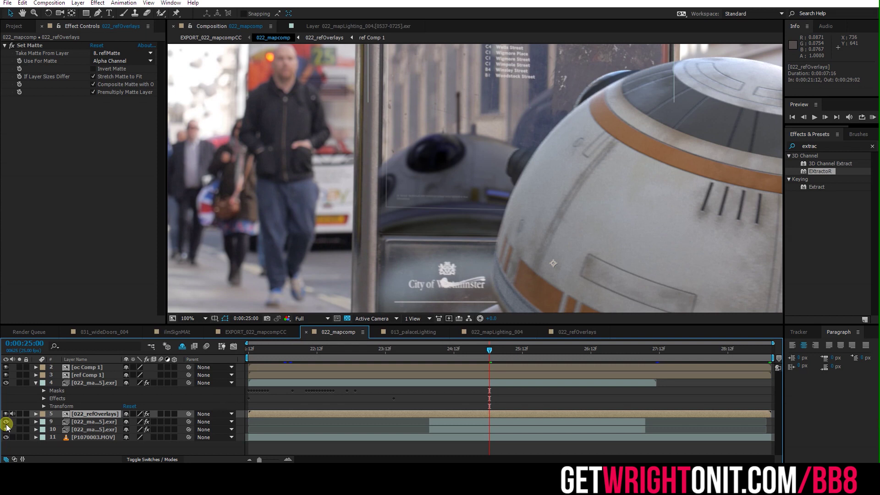
{"action": "left_click", "coordinate": [6, 423]}
{"action": "left_click", "coordinate": [6, 422]}
{"action": "left_click", "coordinate": [6, 423]}
{"action": "left_click", "coordinate": [6, 423]}
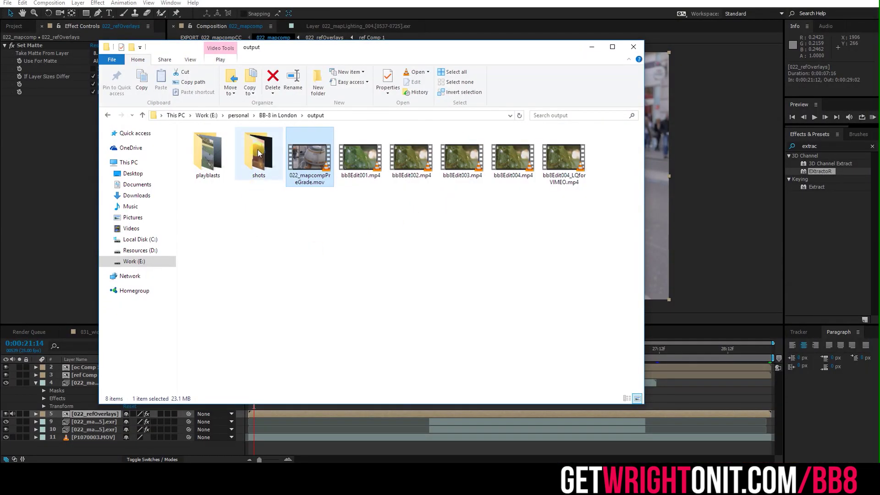
Play EXPORT_022_mapcompCC.mov full screen through to its final second.
{"action": "double_click", "coordinate": [258, 152]}
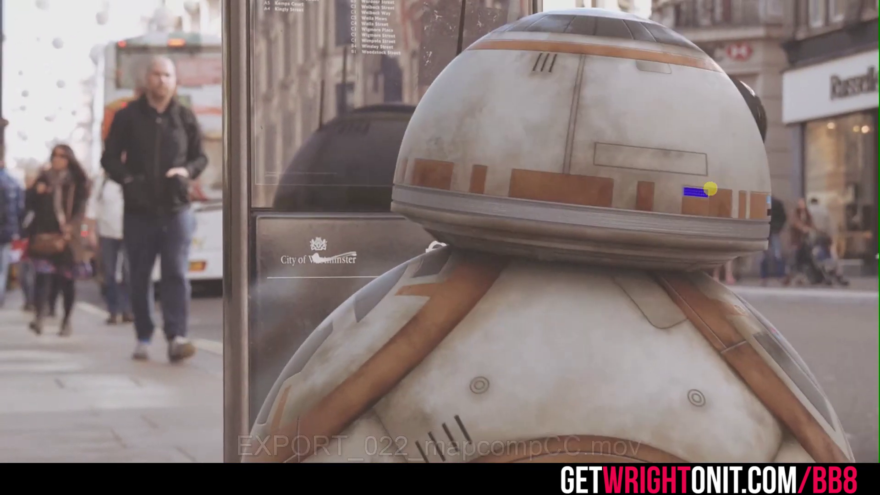
{"action": "mouse_move", "coordinate": [479, 198]}
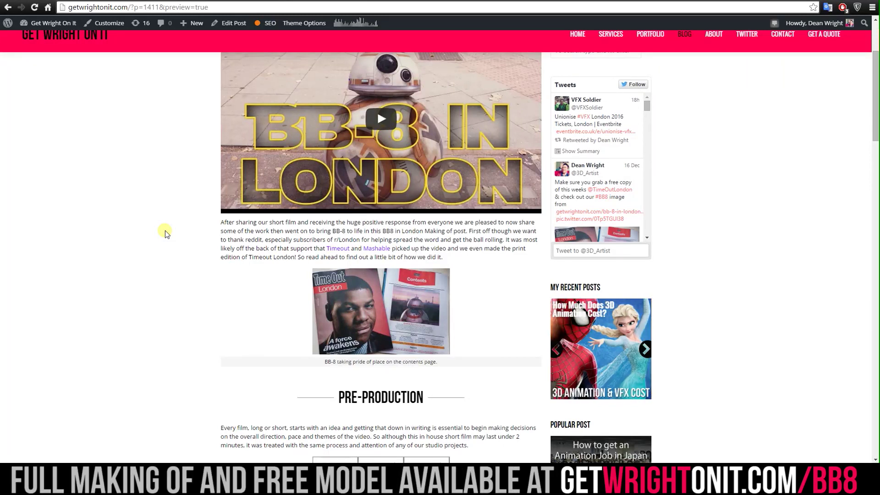
{"action": "scroll", "coordinate": [193, 234], "scroll_direction": "down", "scroll_amount": 10}
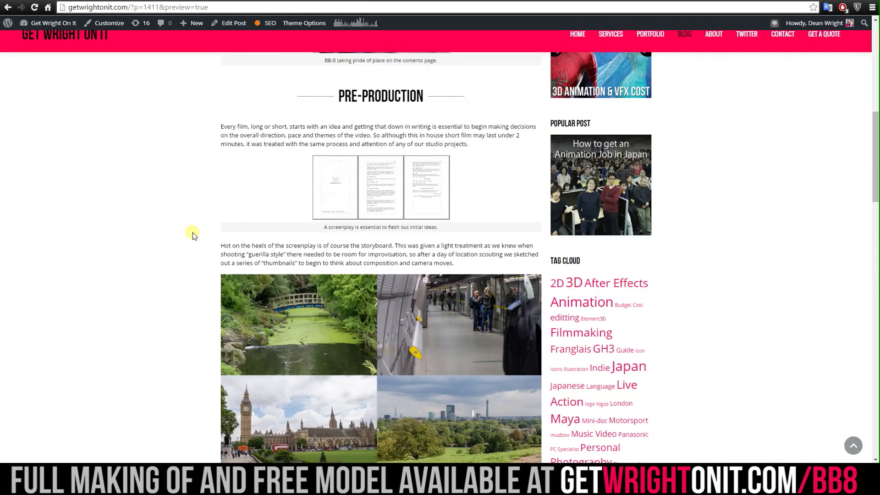
{"action": "scroll", "coordinate": [173, 251], "scroll_direction": "up", "scroll_amount": 9}
{"action": "scroll", "coordinate": [545, 220], "scroll_direction": "up", "scroll_amount": 3}
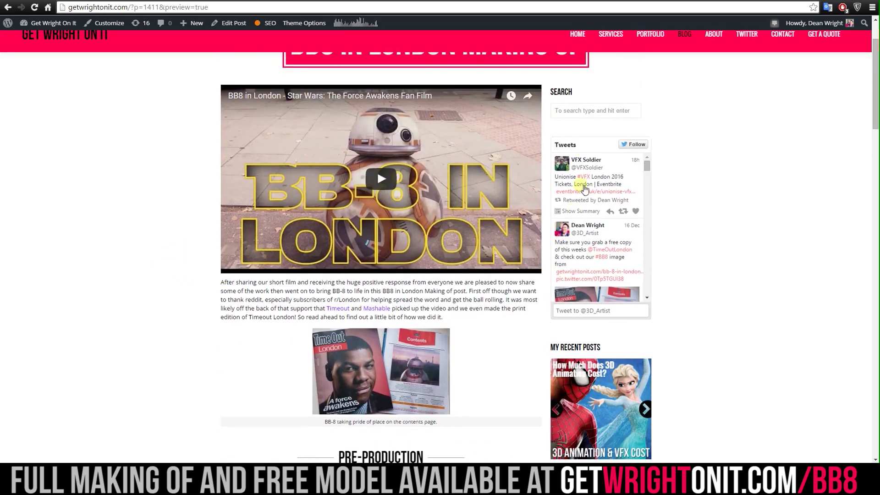